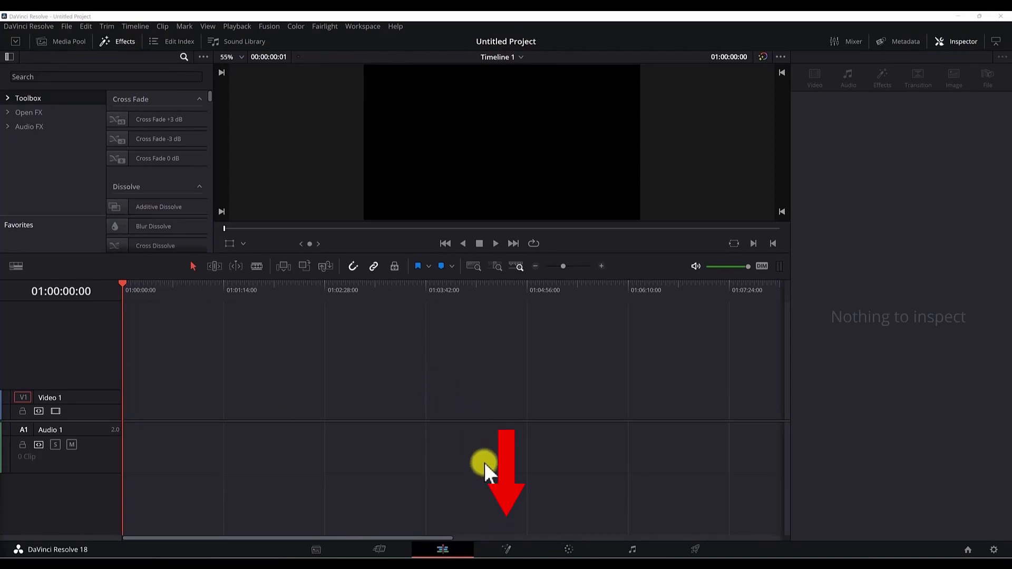
Switch DaVinci Resolve from the Edit page to the Fusion page.
click(509, 547)
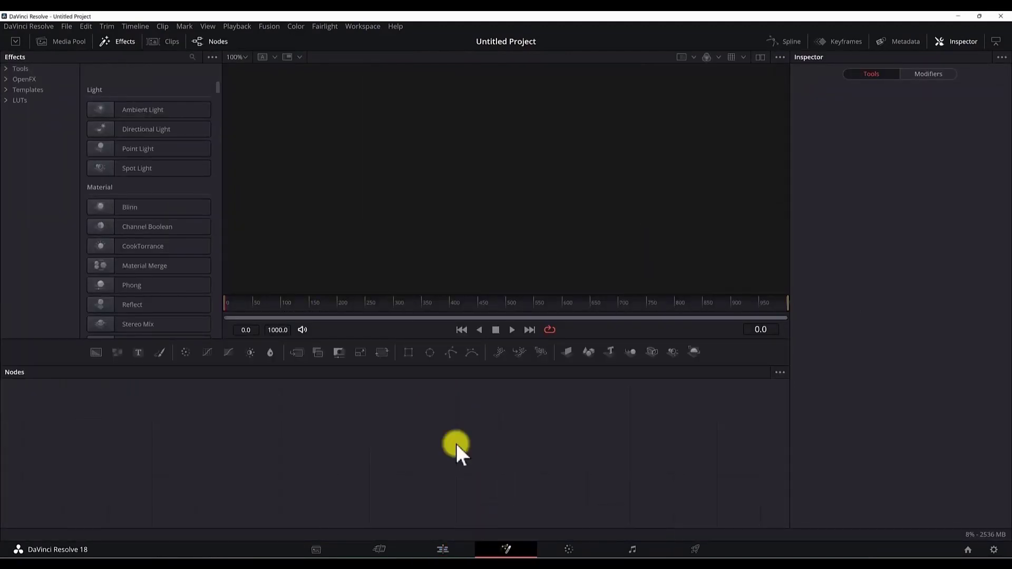
In File Explorer, open Edit > Generators > TutorialPresets and select SimpleHighlightTool.setting.
mouse_move(419, 553)
click(483, 513)
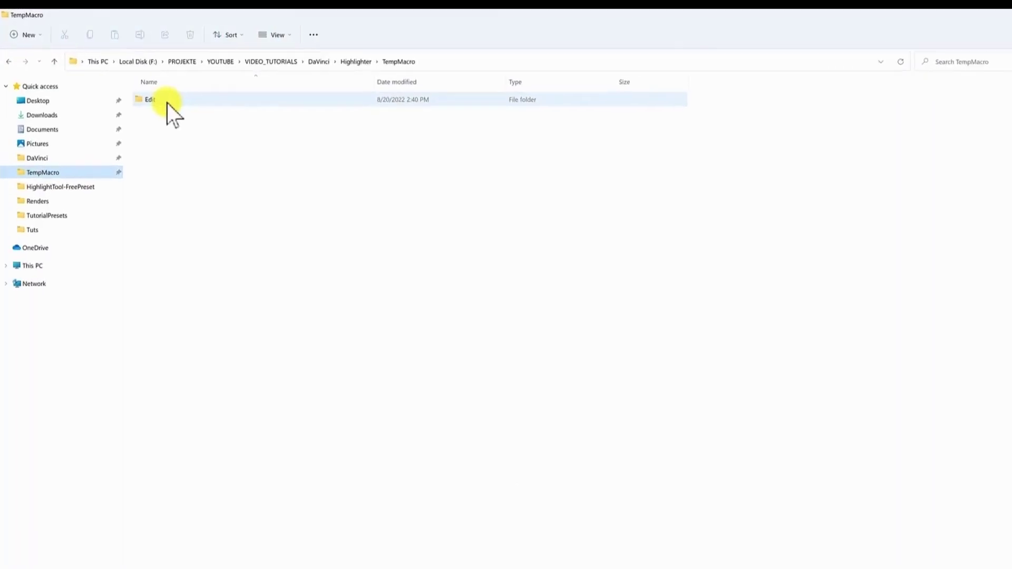
double_click(143, 91)
double_click(147, 92)
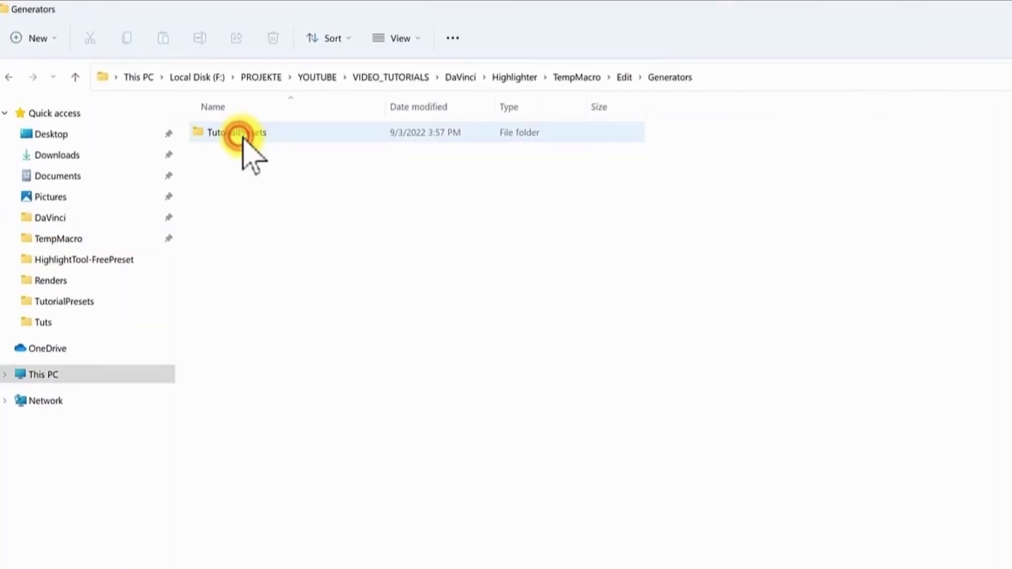
double_click(242, 134)
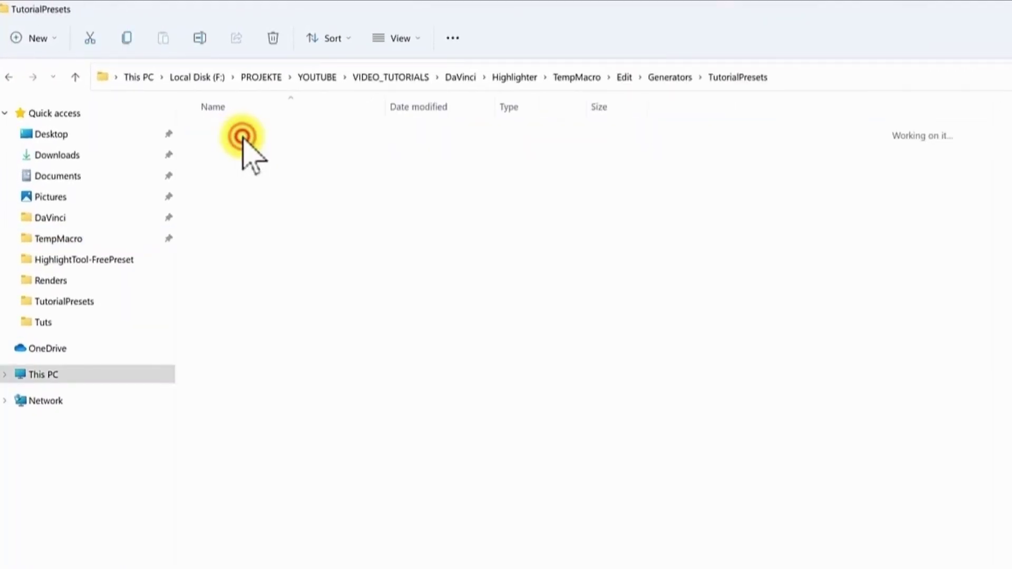
click(287, 136)
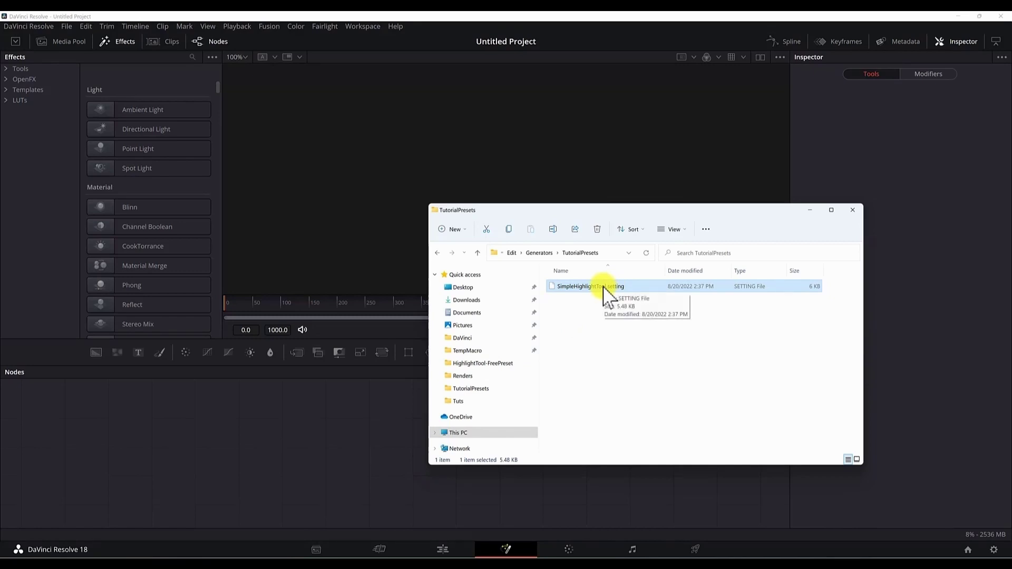
Drop SimpleHighlightTool.setting into the node graph, park at frame 13, and move MediaOut1 right.
drag(605, 293, 258, 451)
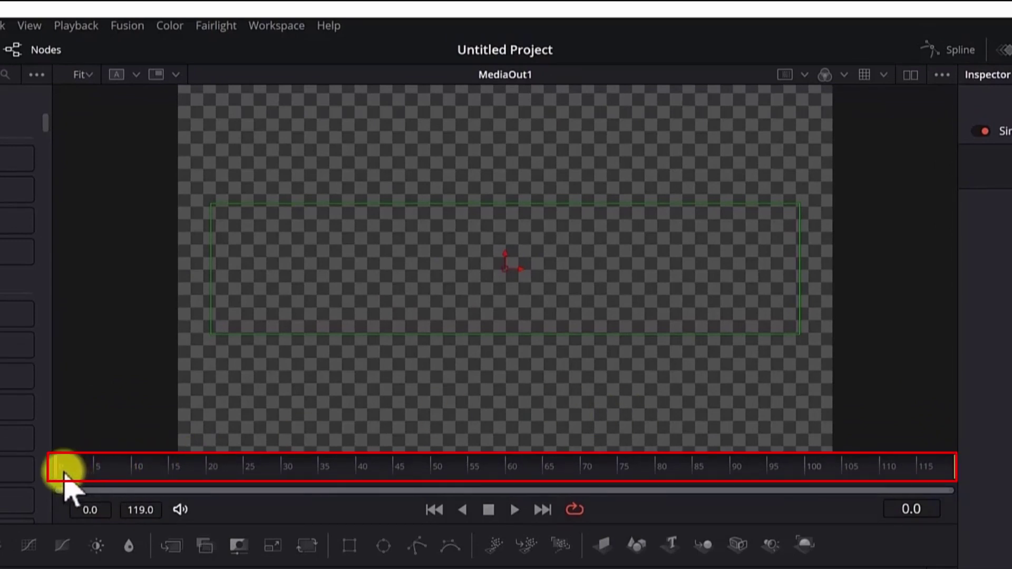
drag(66, 483, 419, 477)
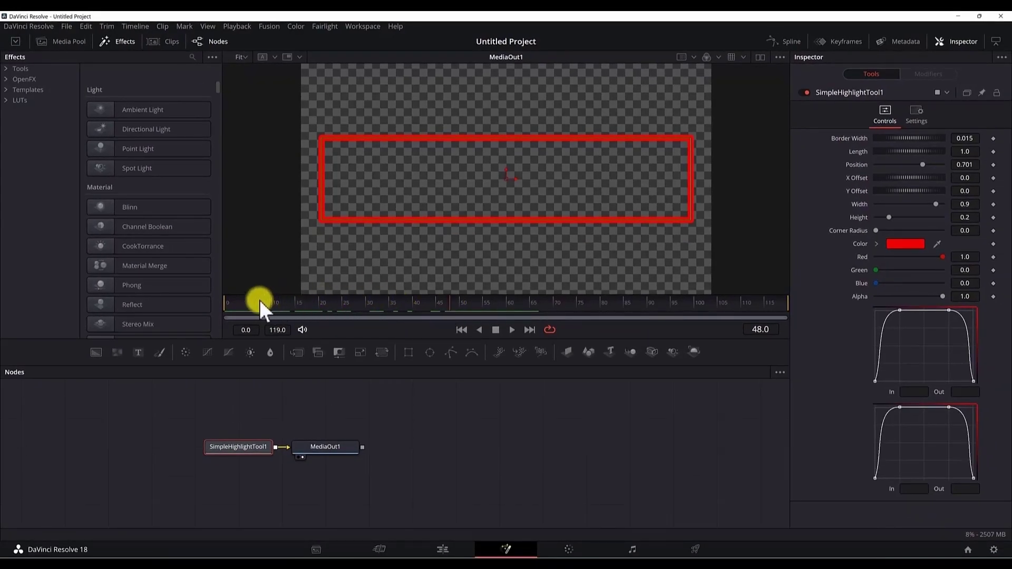
drag(264, 300, 283, 299)
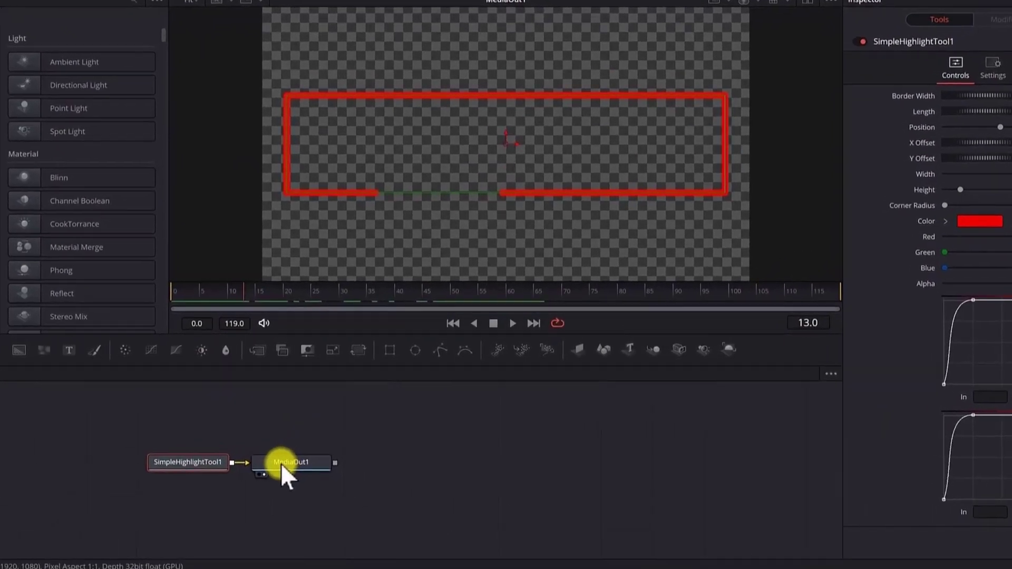
drag(321, 446, 479, 442)
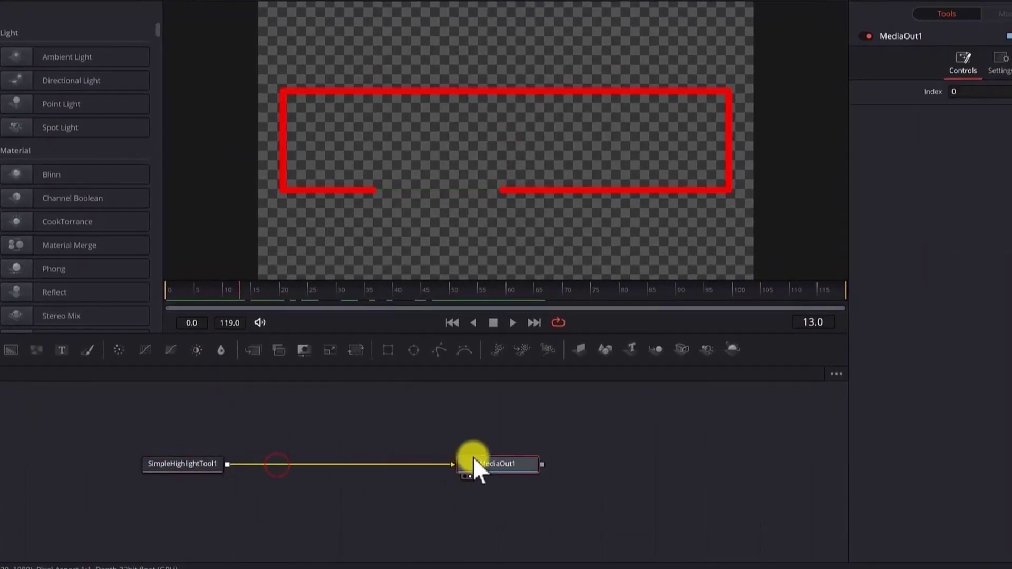
Add an unconnected Text+ node (Text1) using the Ctrl+Space tool search.
click(216, 429)
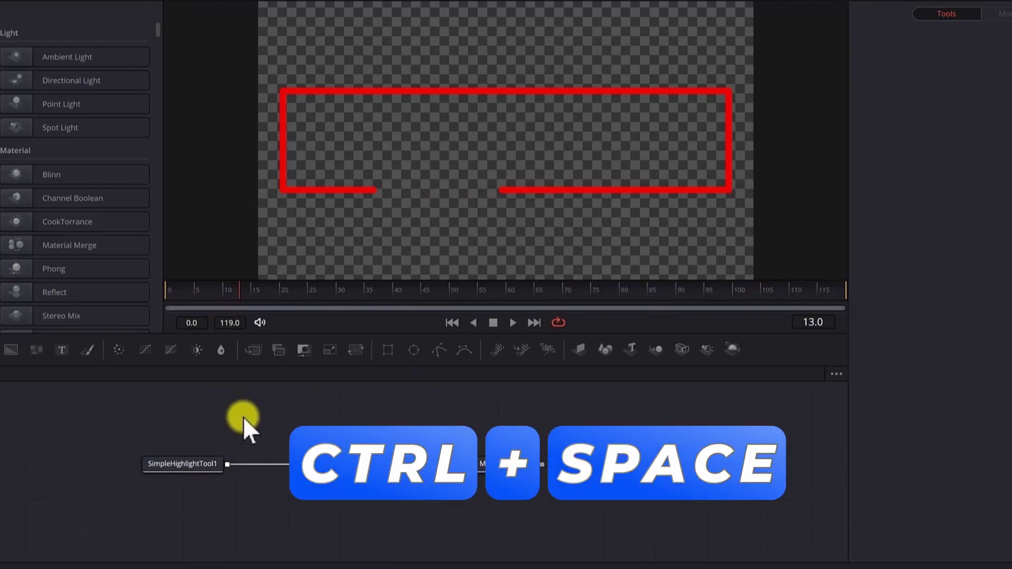
key(ctrl+space)
text(media)
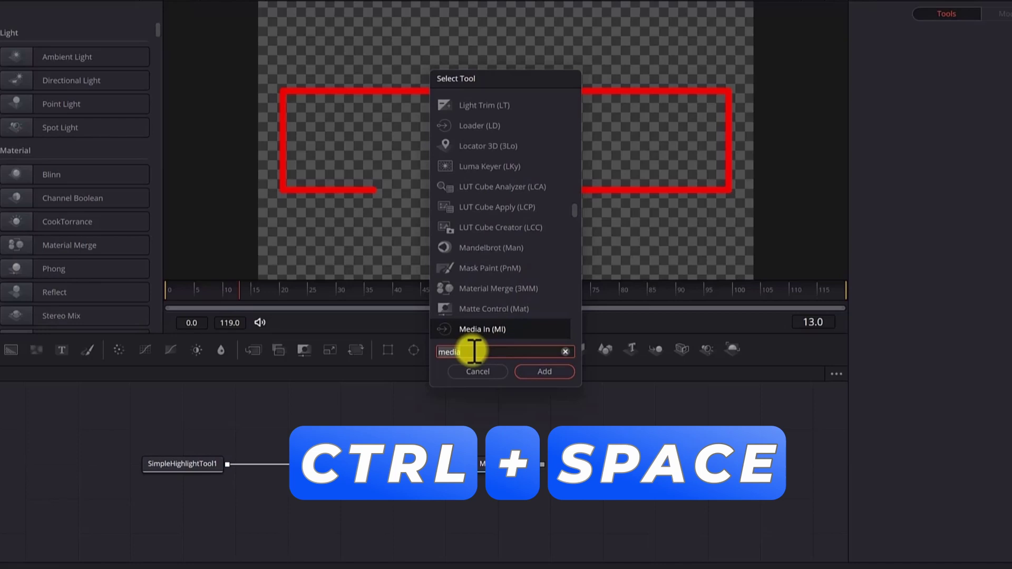
double_click(475, 352)
text(text)
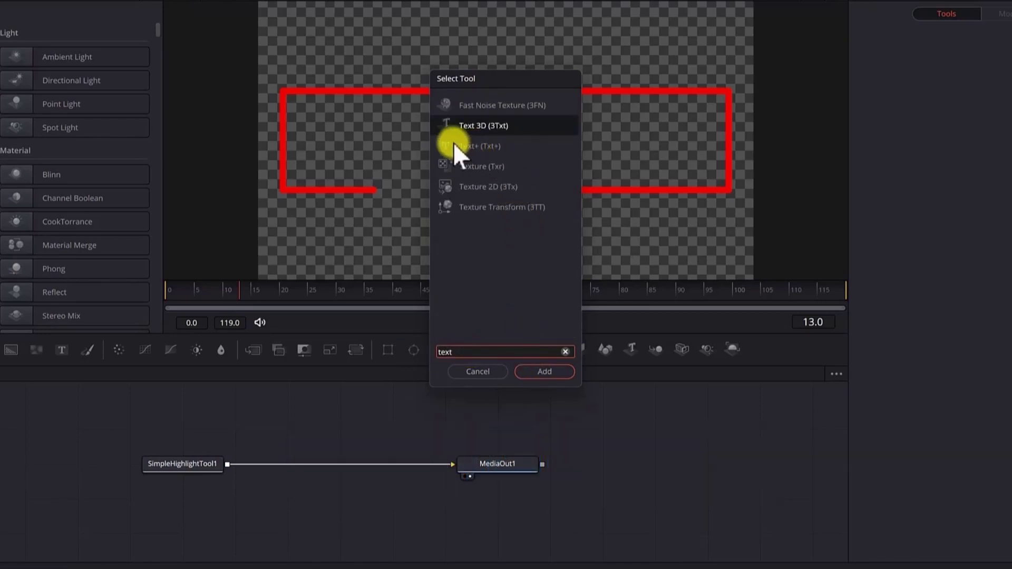
click(467, 153)
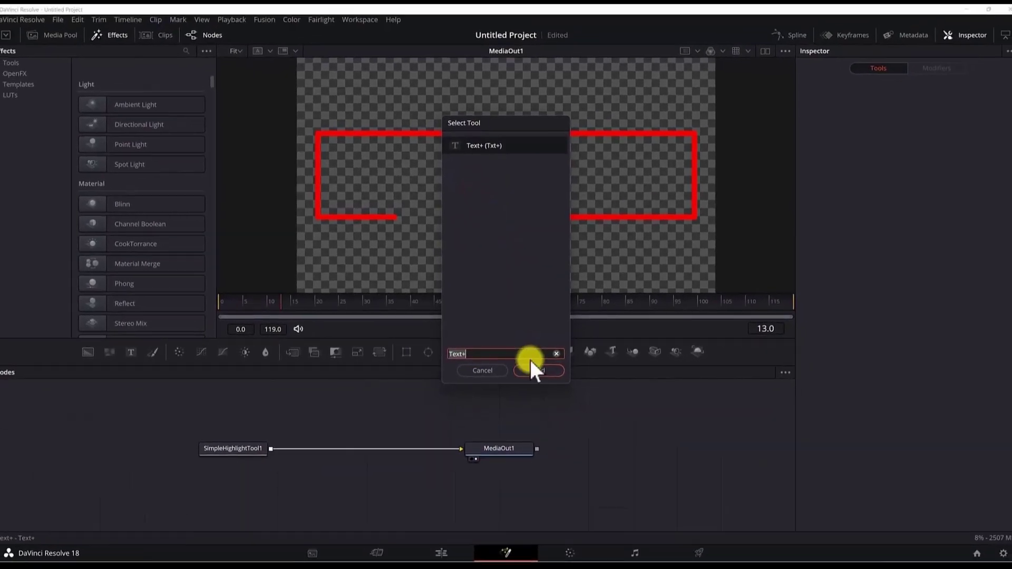
click(537, 371)
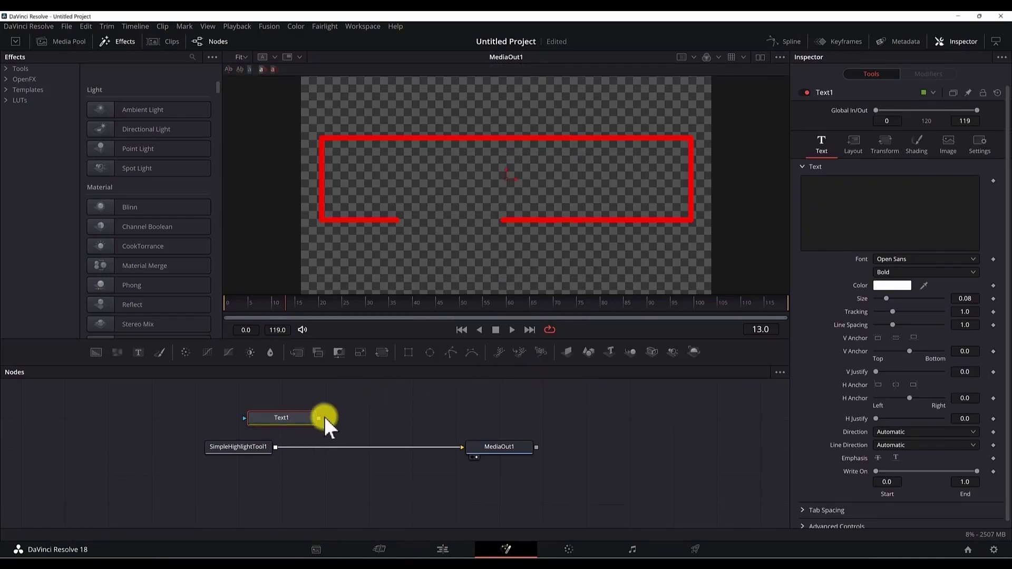
Merge Text1 over SimpleHighlightTool1 and enter the text 'SIMPLE HIGHLIGHT'.
drag(319, 418, 282, 447)
click(282, 420)
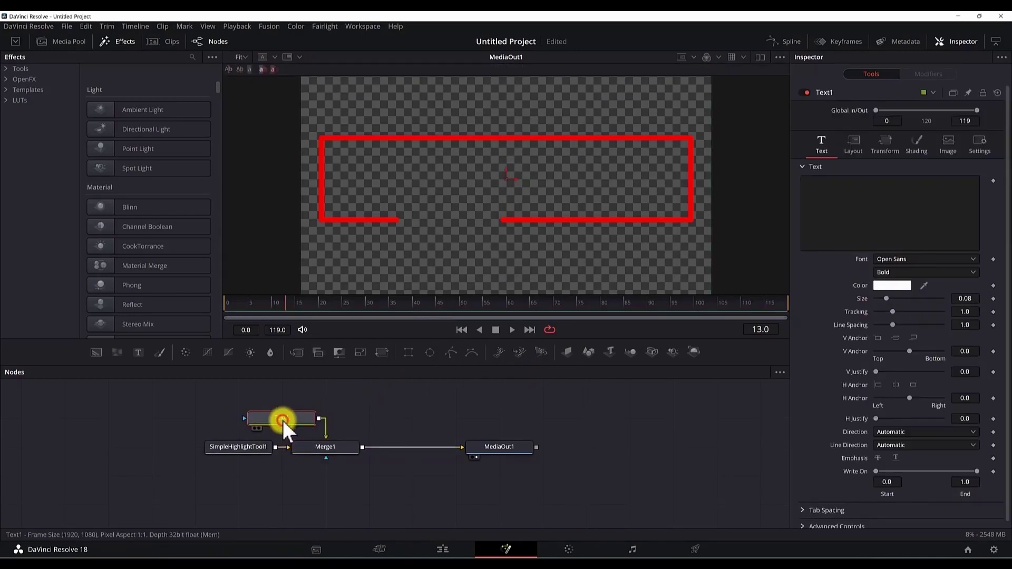
click(849, 199)
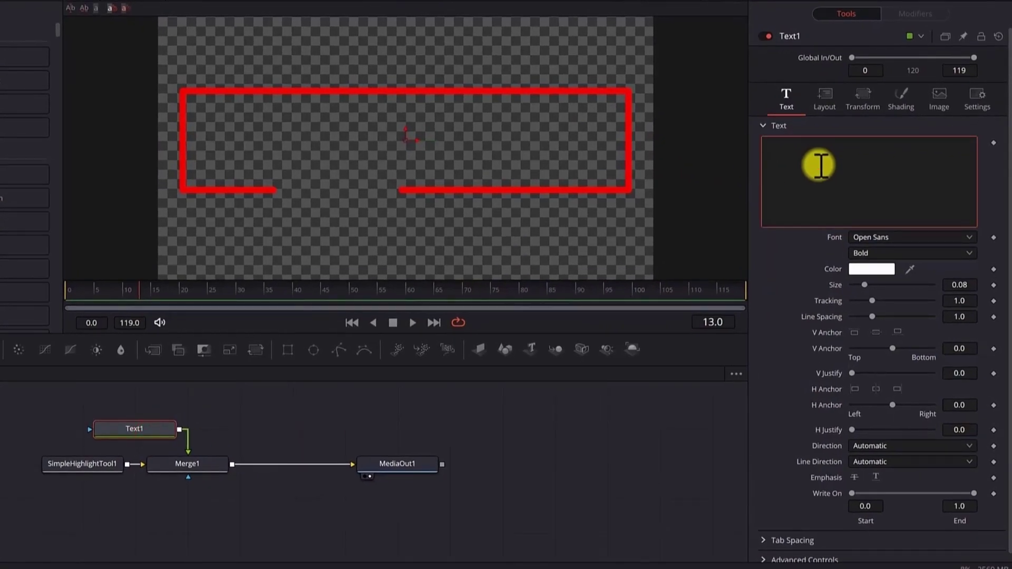
text(SIMPLE HIGHLIGHT)
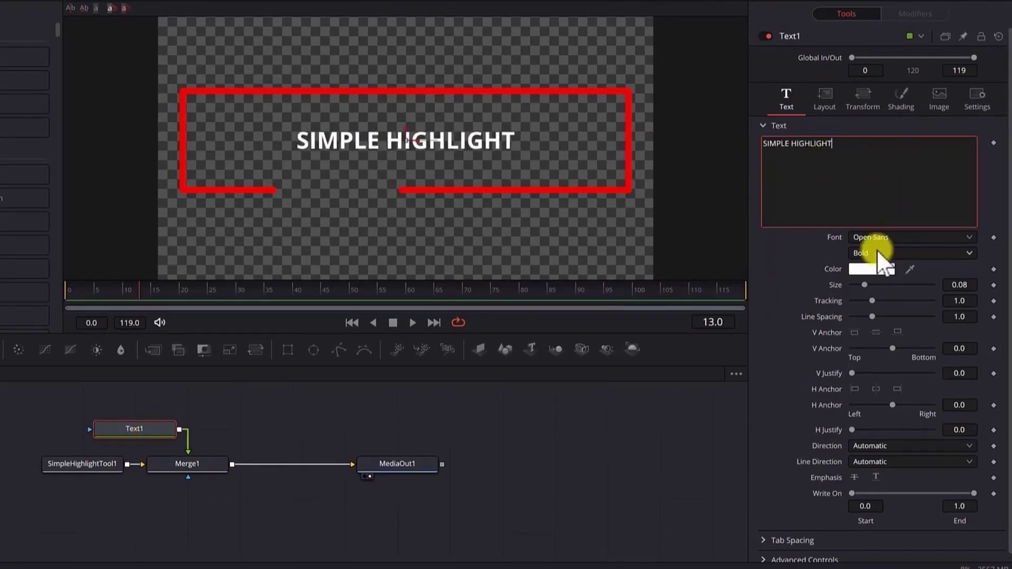
Set the text size to 0.1496 and its colour to black.
drag(863, 287, 876, 287)
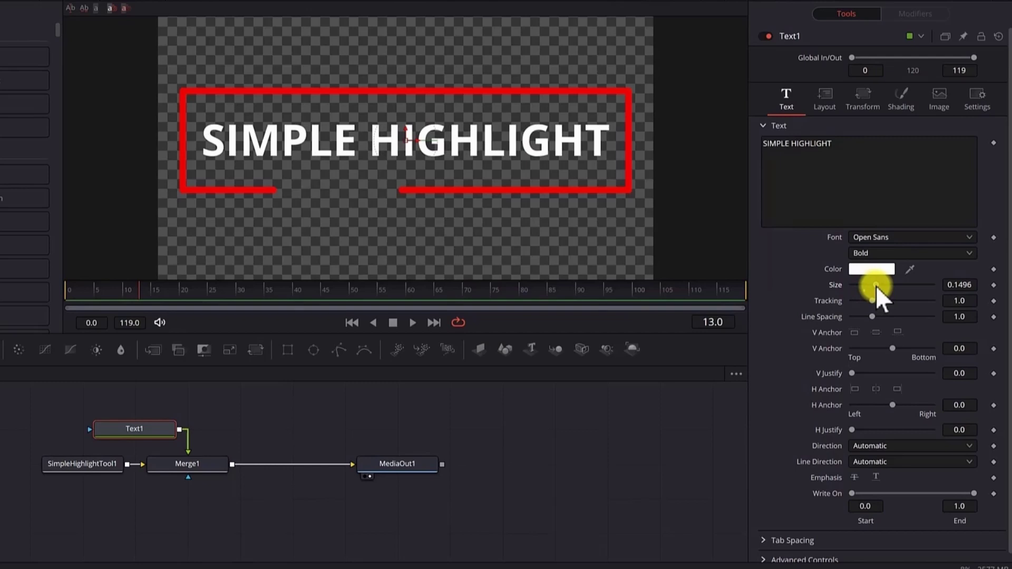
click(881, 270)
click(255, 176)
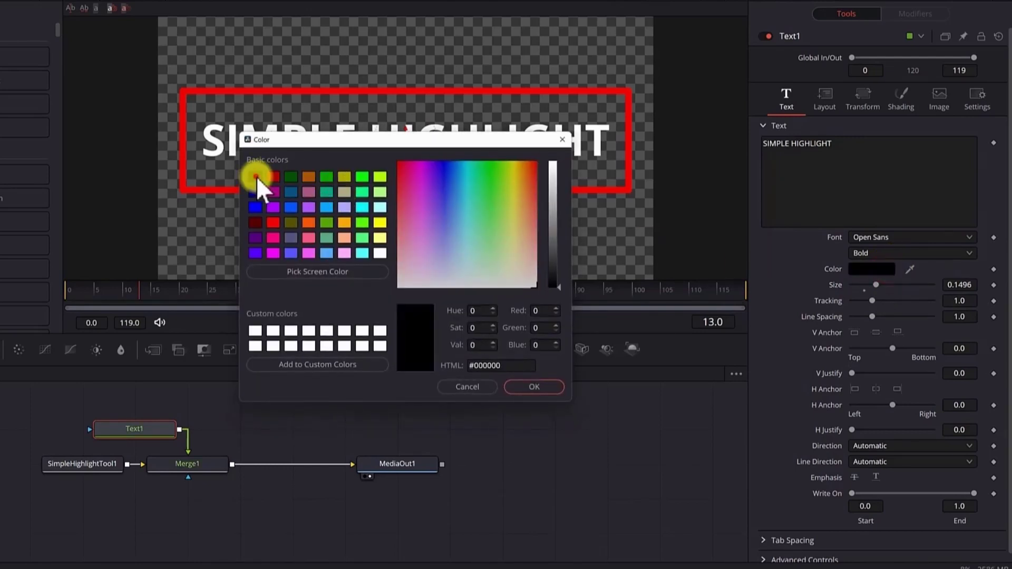
click(551, 386)
click(510, 446)
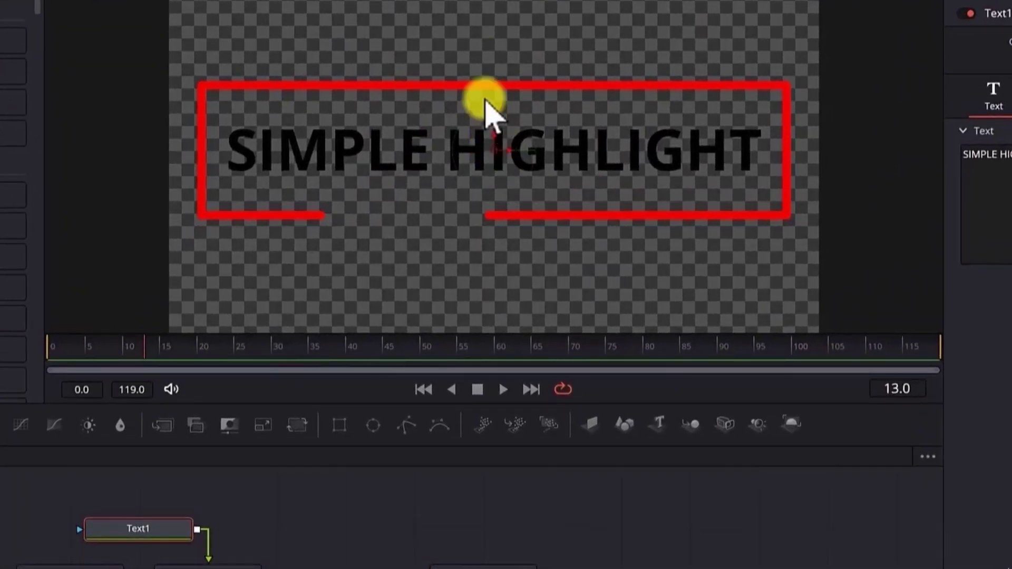
Save Image from the viewer into TempMacro > Generators > TutorialPresets, taking the preset's name.
right_click(491, 124)
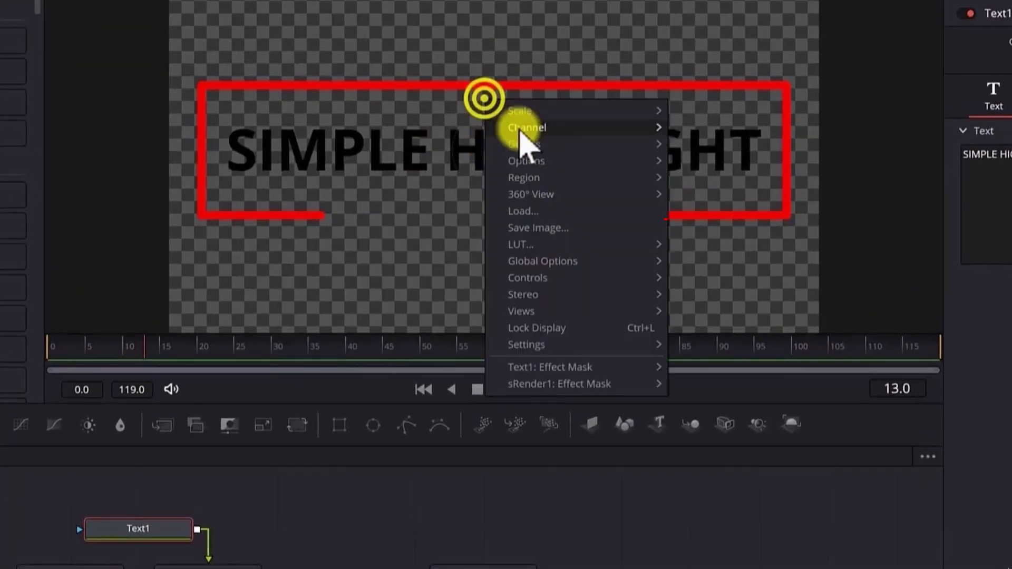
click(551, 229)
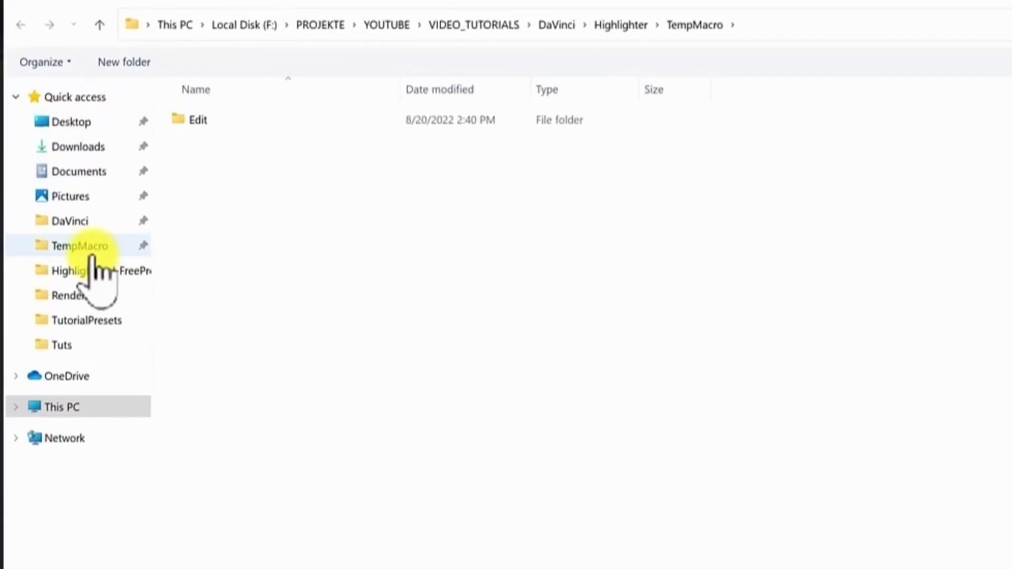
click(87, 245)
double_click(198, 119)
double_click(198, 119)
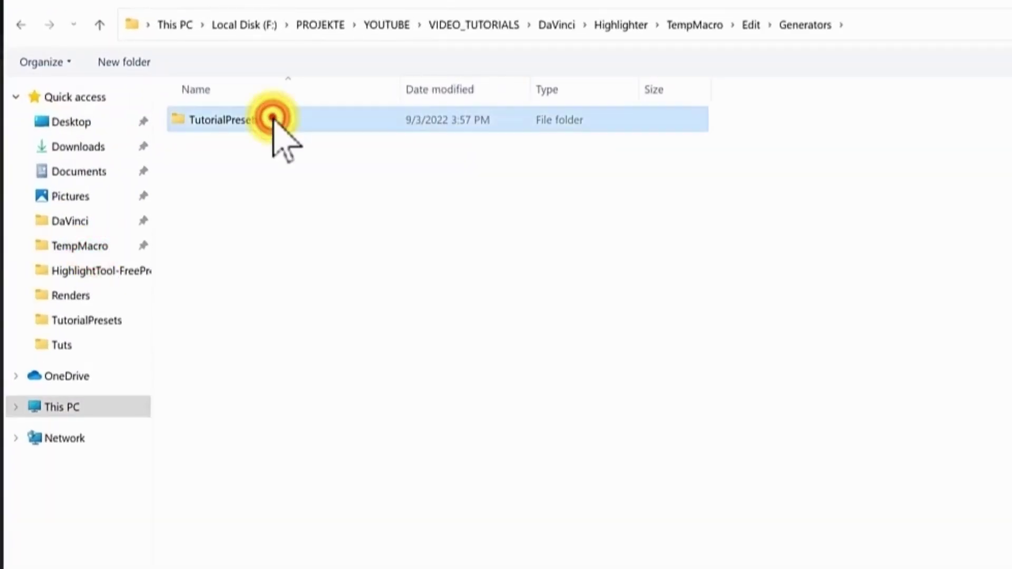
double_click(271, 120)
click(290, 122)
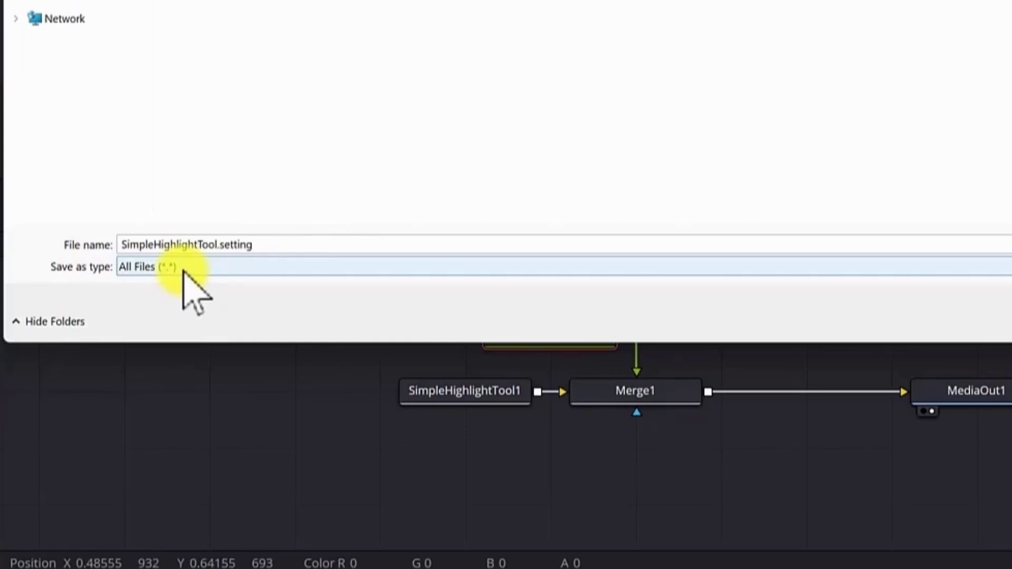
Set the save type to PNG and edit the SimpleHighlightTool file name.
click(184, 267)
click(163, 363)
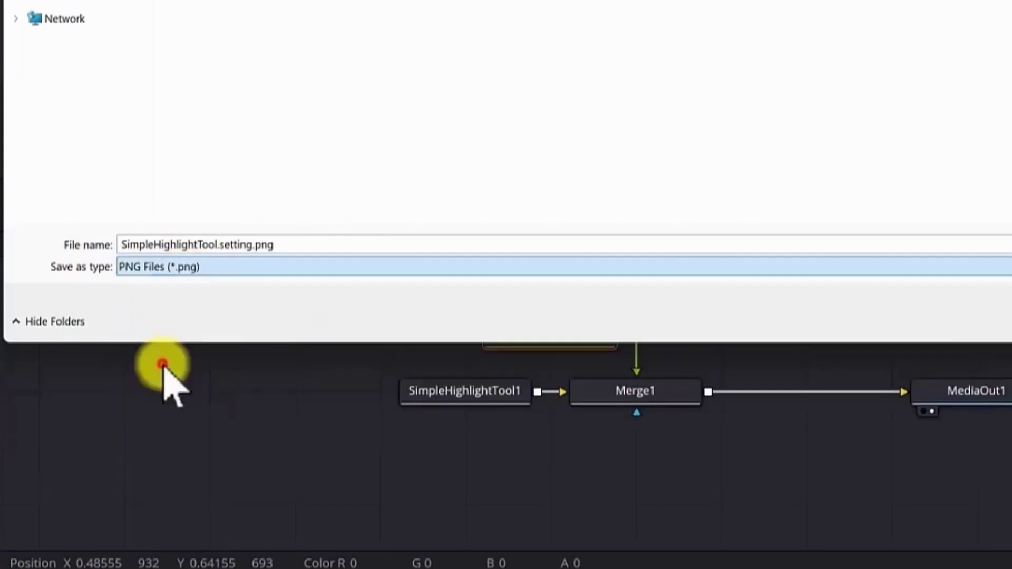
click(253, 245)
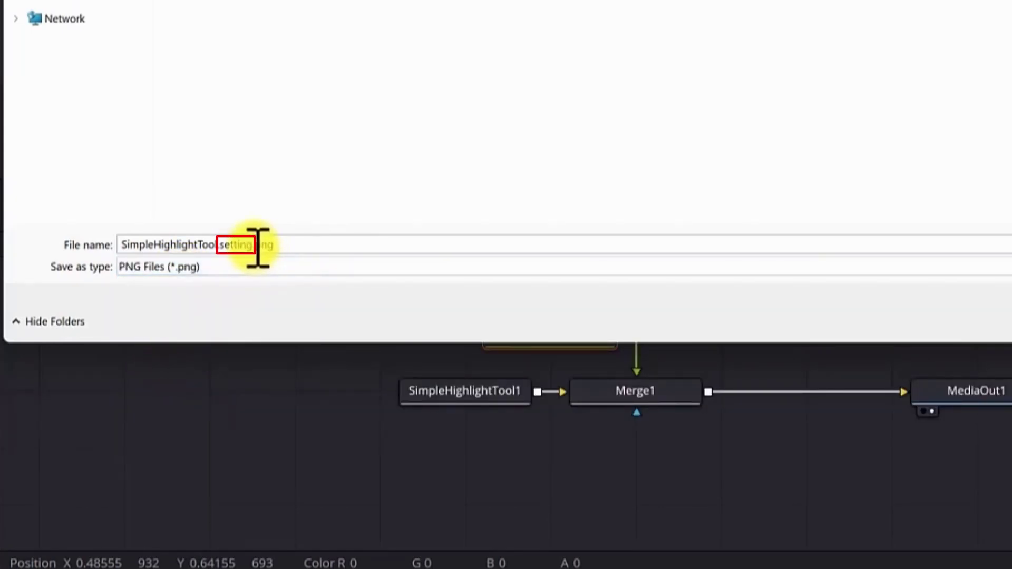
double_click(254, 244)
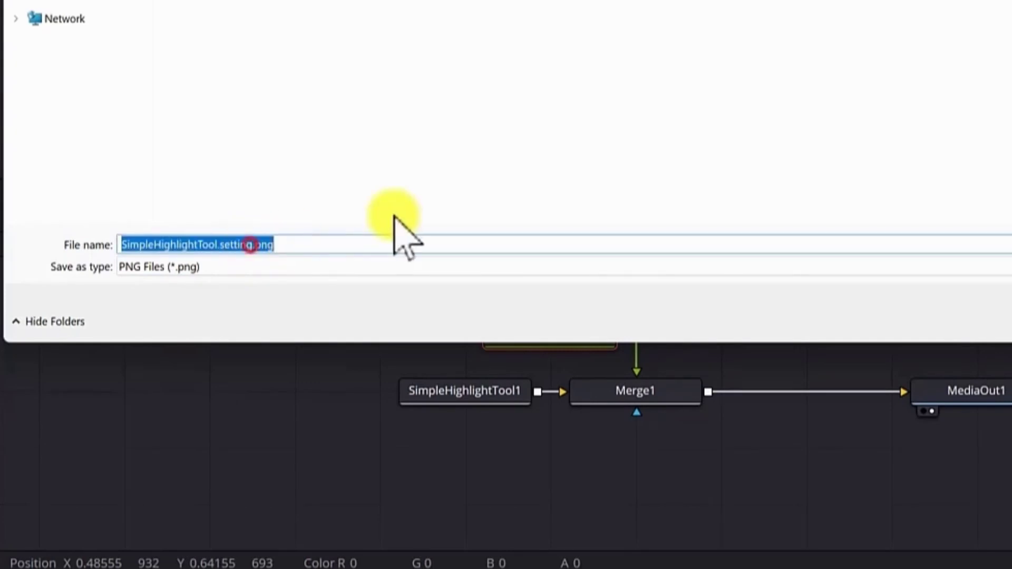
click(253, 244)
Finish naming the PNG, show TutorialPresets as large icons, and right-click SimpleHighlightTool.png.
key(BackSpace)
key(BackSpace)
key(BackSpace)
key(BackSpace)
key(BackSpace)
key(BackSpace)
key(BackSpace)
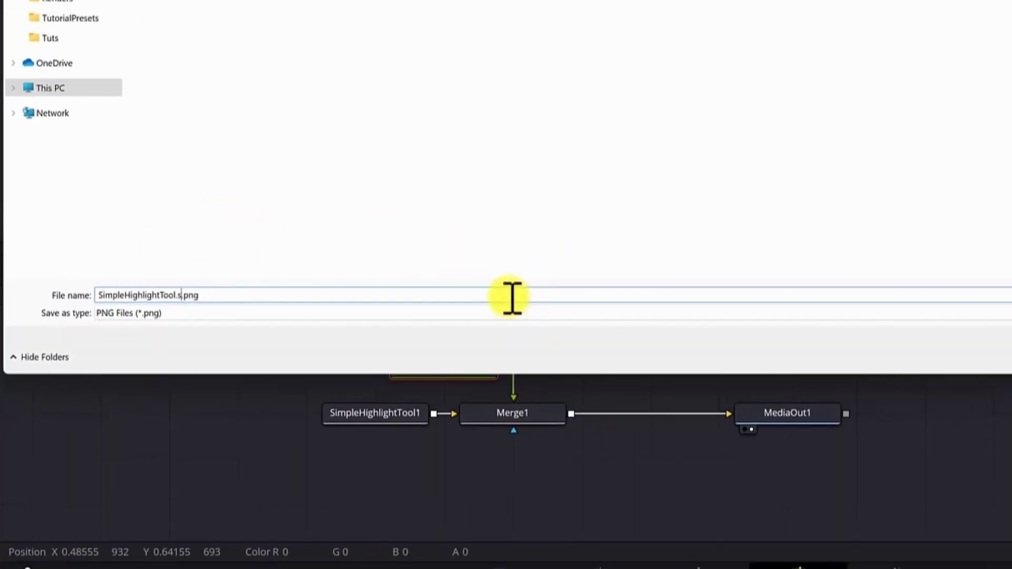
key(BackSpace)
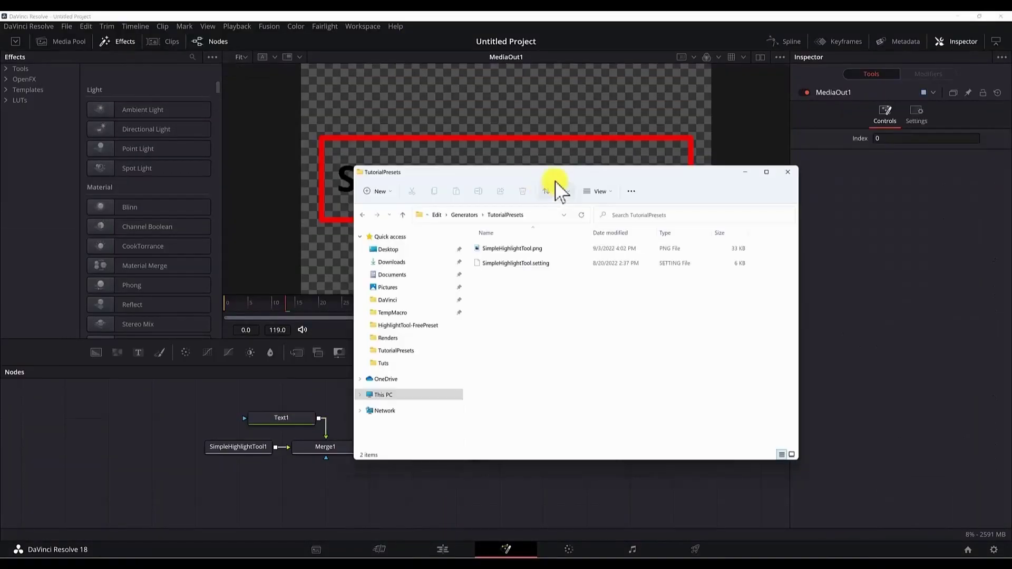
drag(558, 177, 481, 182)
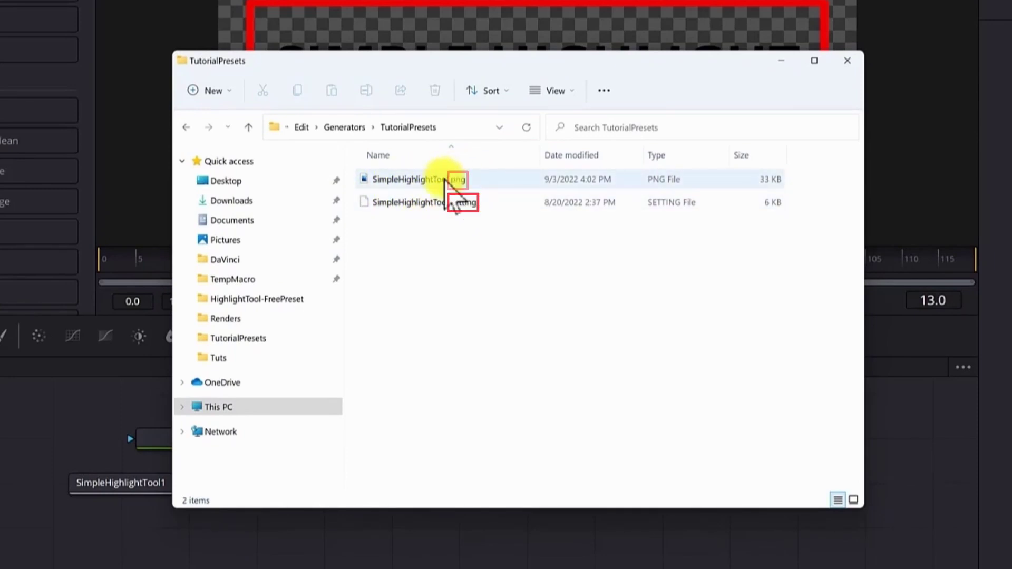
click(854, 498)
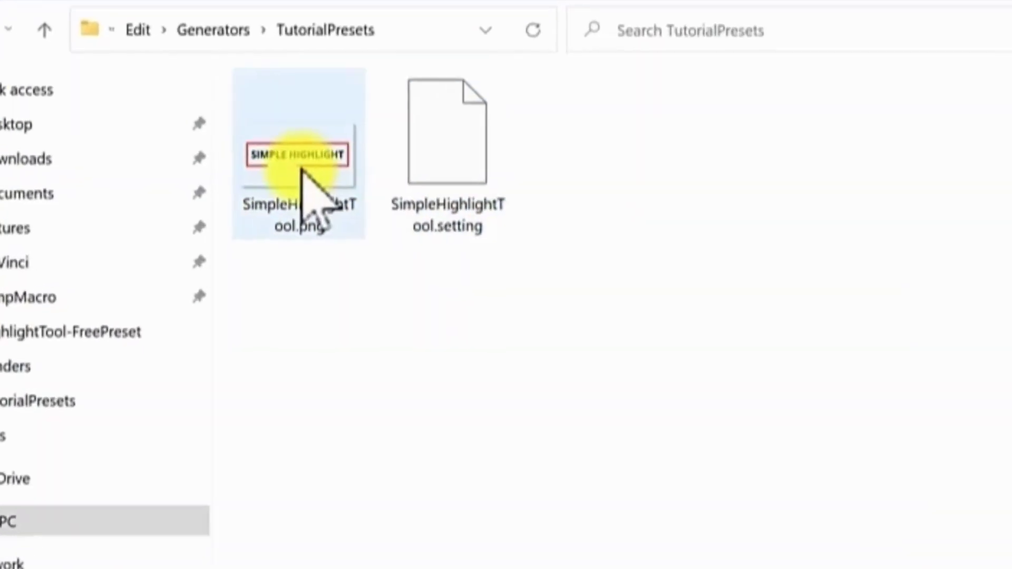
click(345, 315)
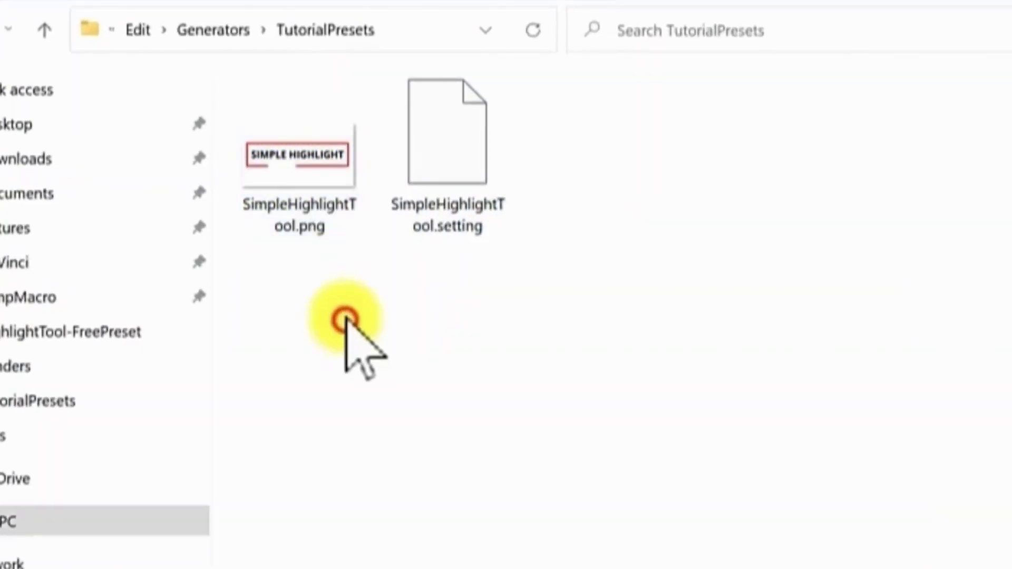
mouse_move(255, 153)
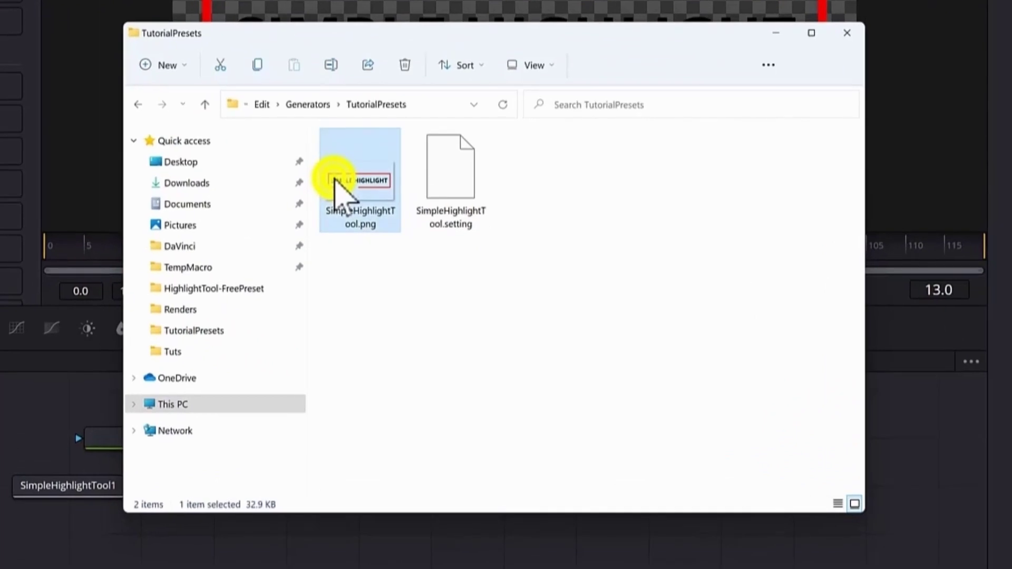
right_click(398, 264)
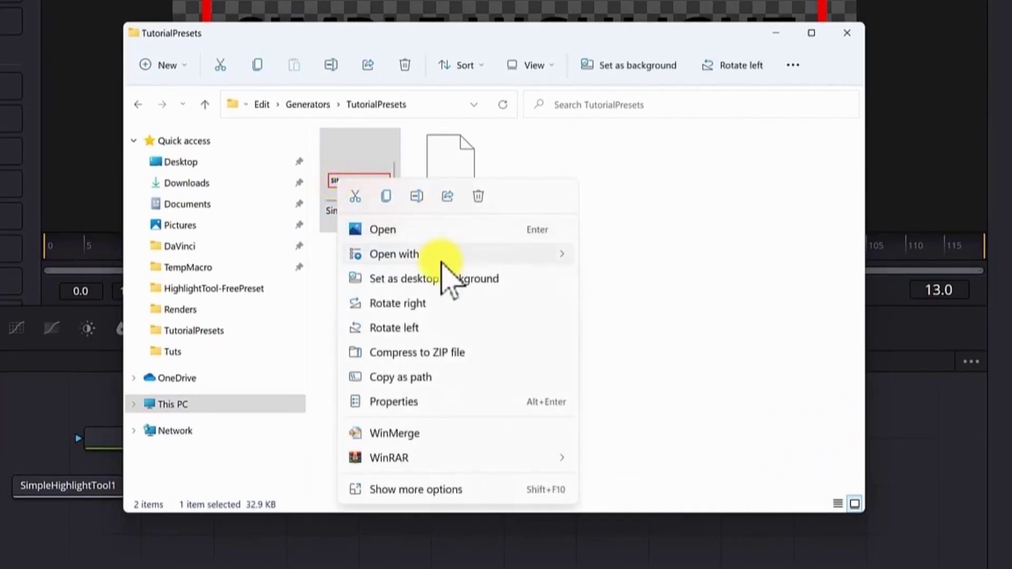
Open SimpleHighlightTool.png in Paint, resize it to 192 × 108 pixels, and save it.
mouse_move(445, 256)
click(643, 287)
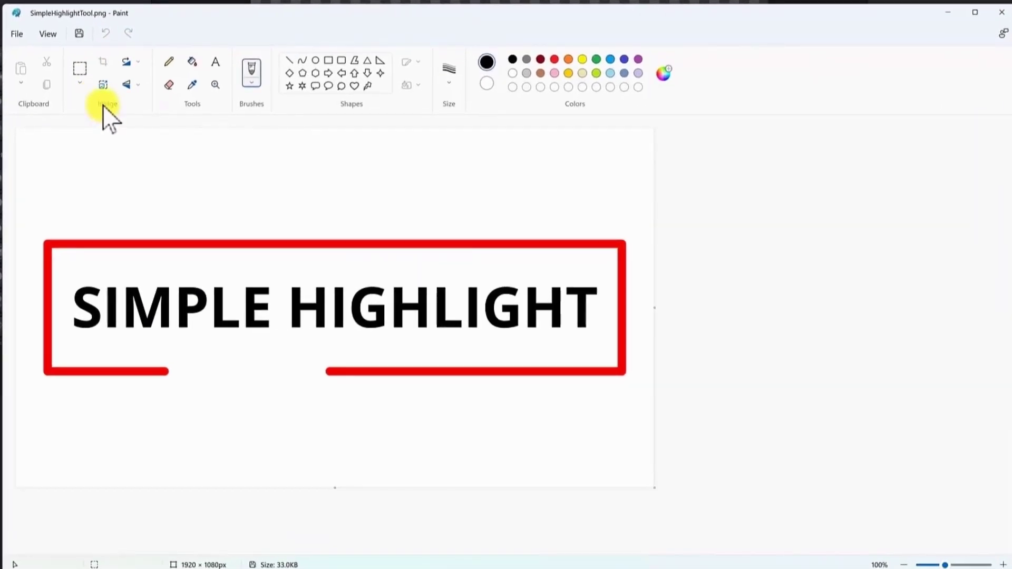
click(105, 84)
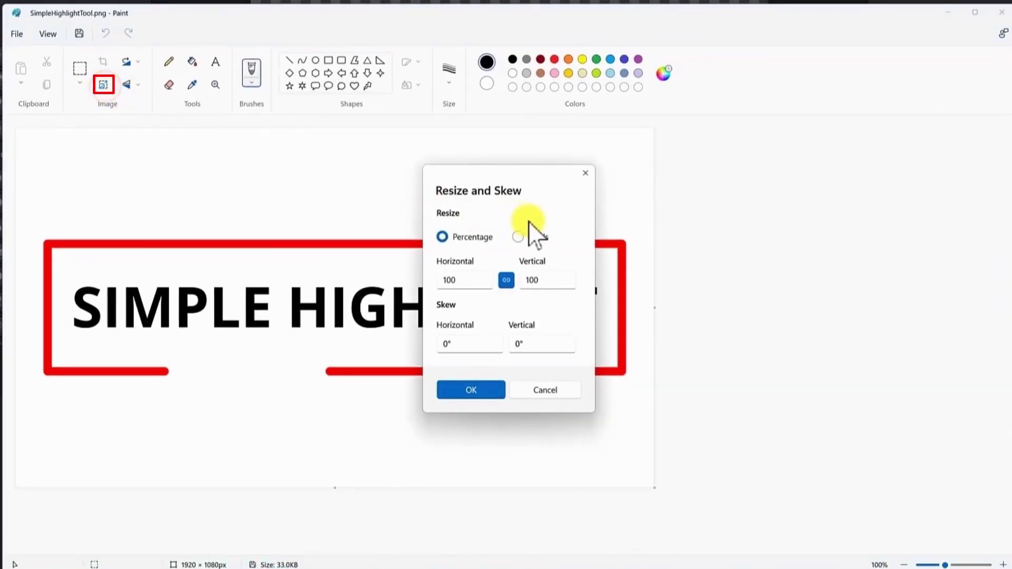
click(518, 238)
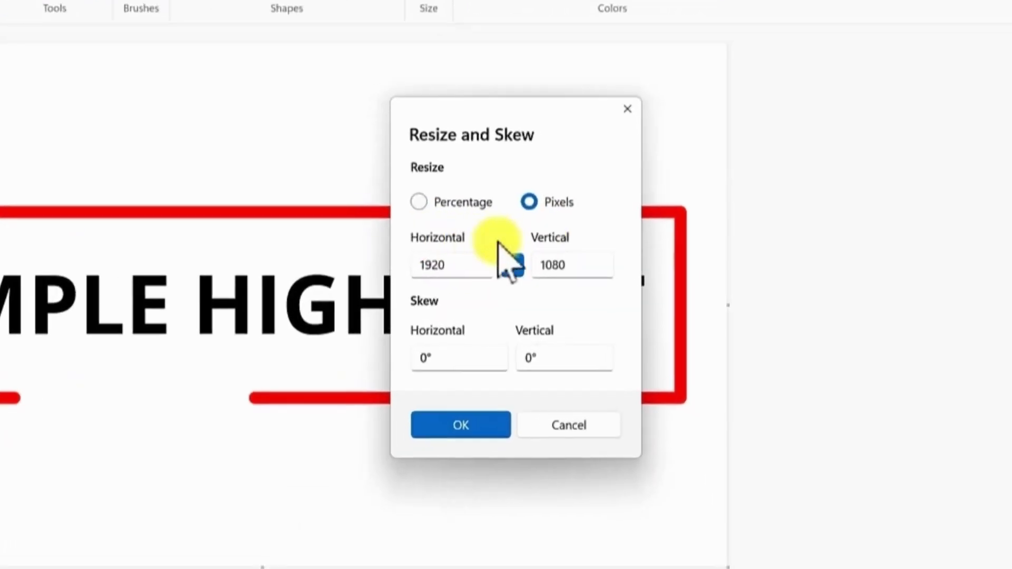
click(466, 261)
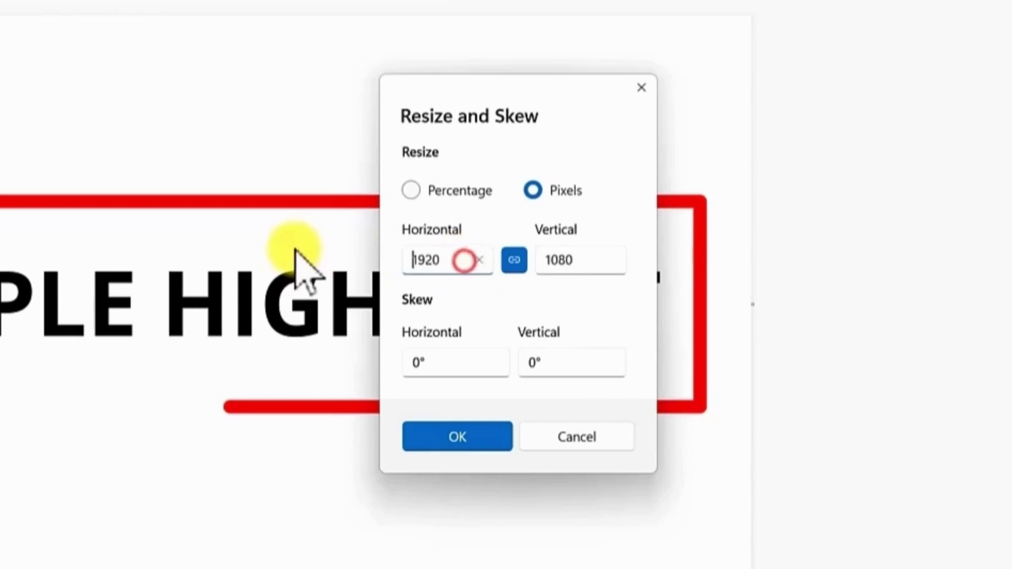
key(Delete)
key(Delete)
text(192)
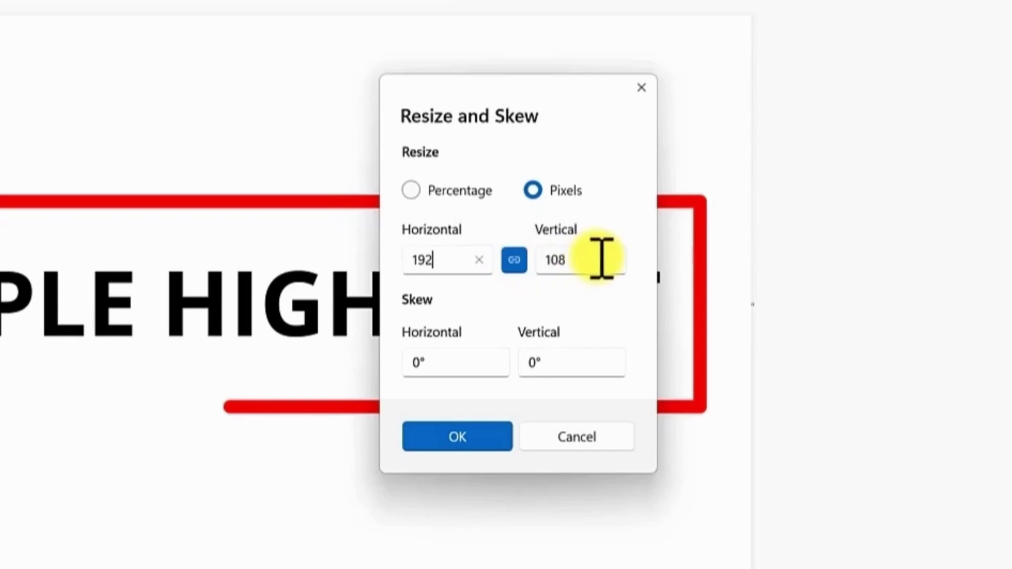
click(462, 437)
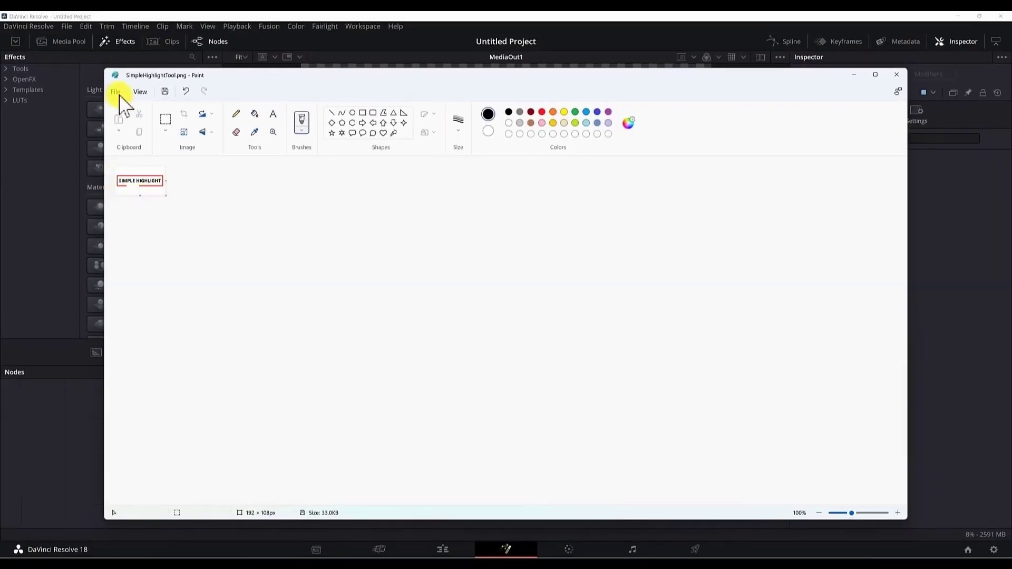
click(116, 92)
click(133, 152)
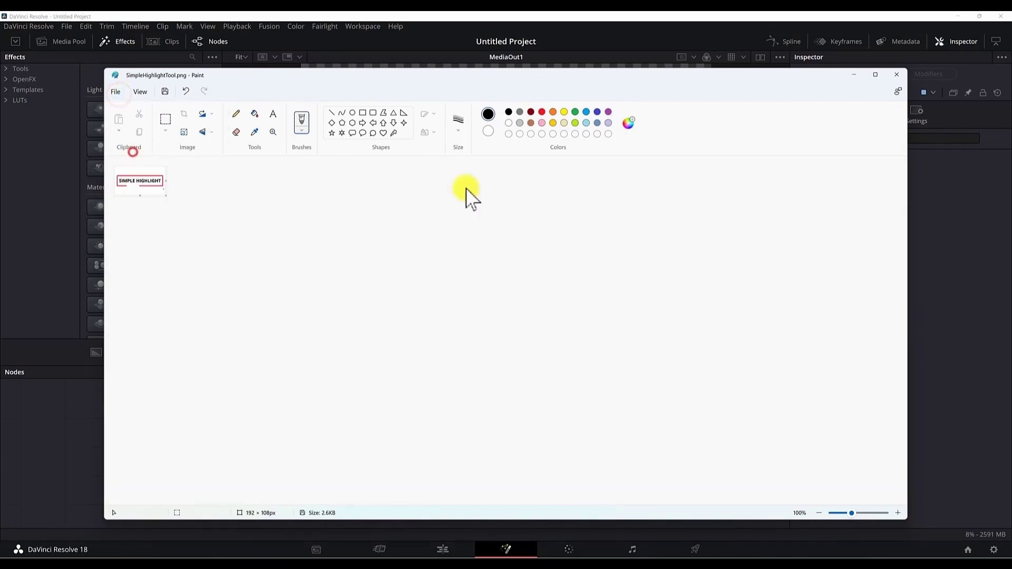
Close Paint, maximize Explorer, go back up to TempMacro and select the Edit folder.
click(898, 75)
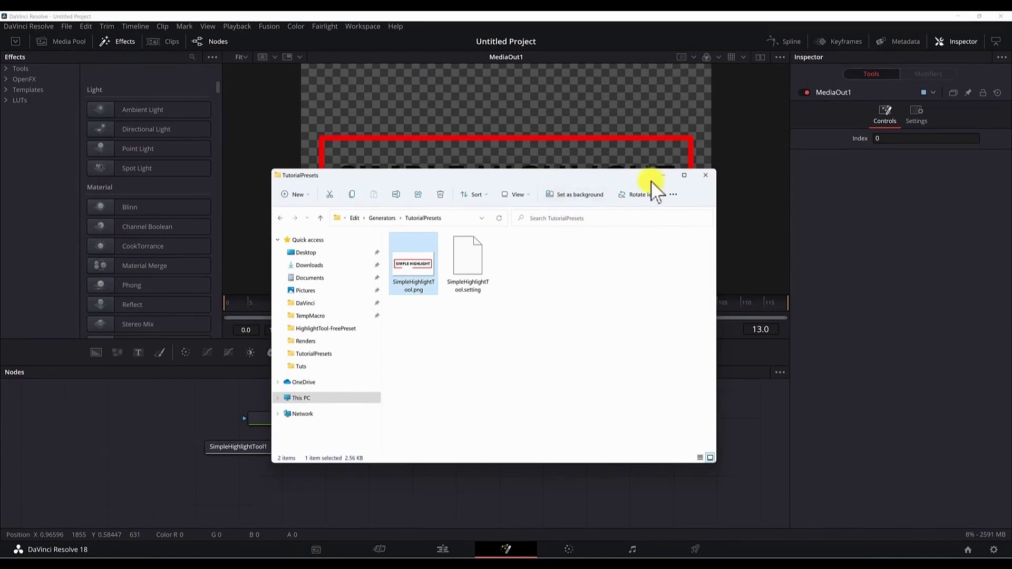
click(685, 176)
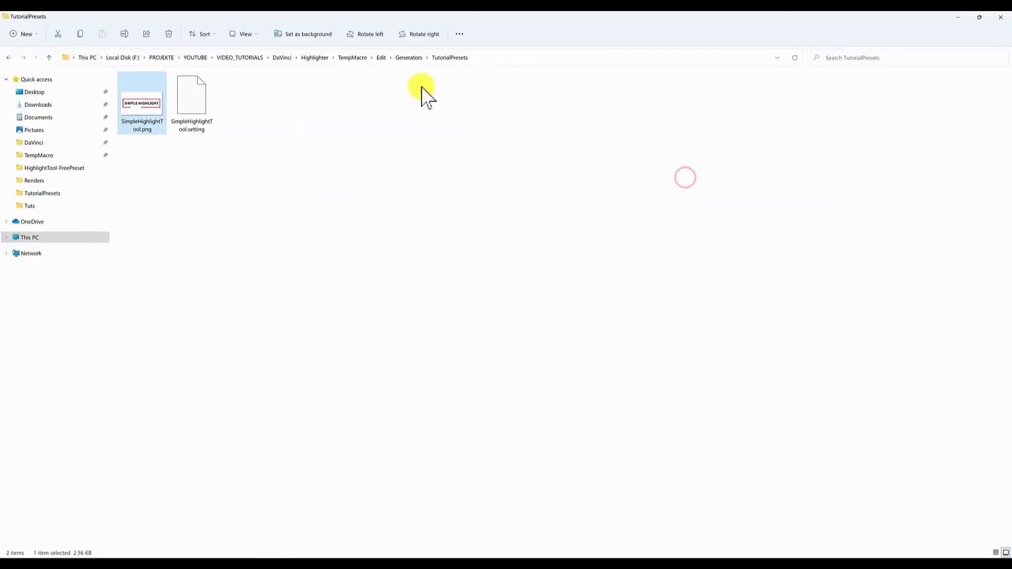
click(412, 59)
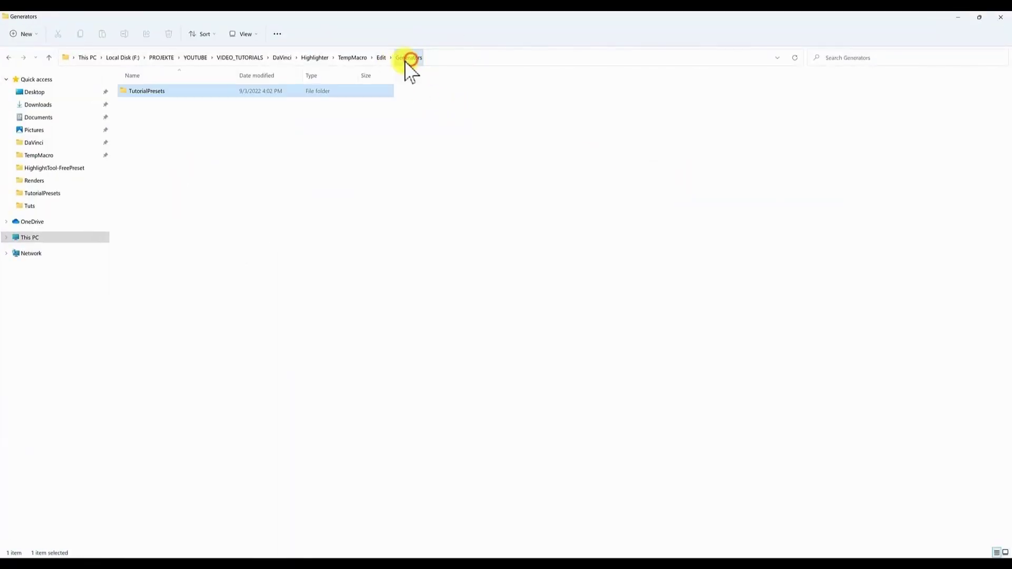
click(381, 58)
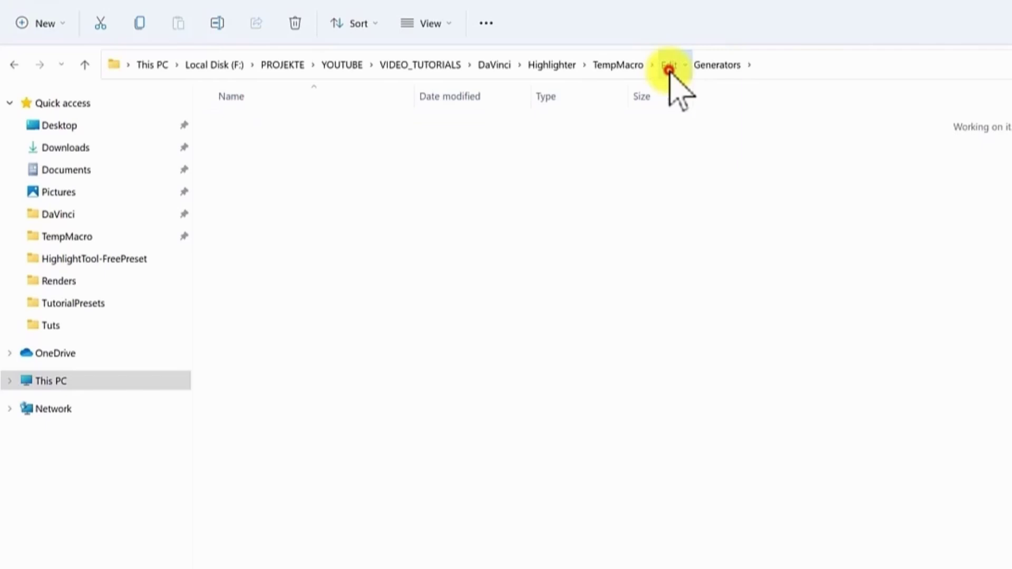
click(611, 64)
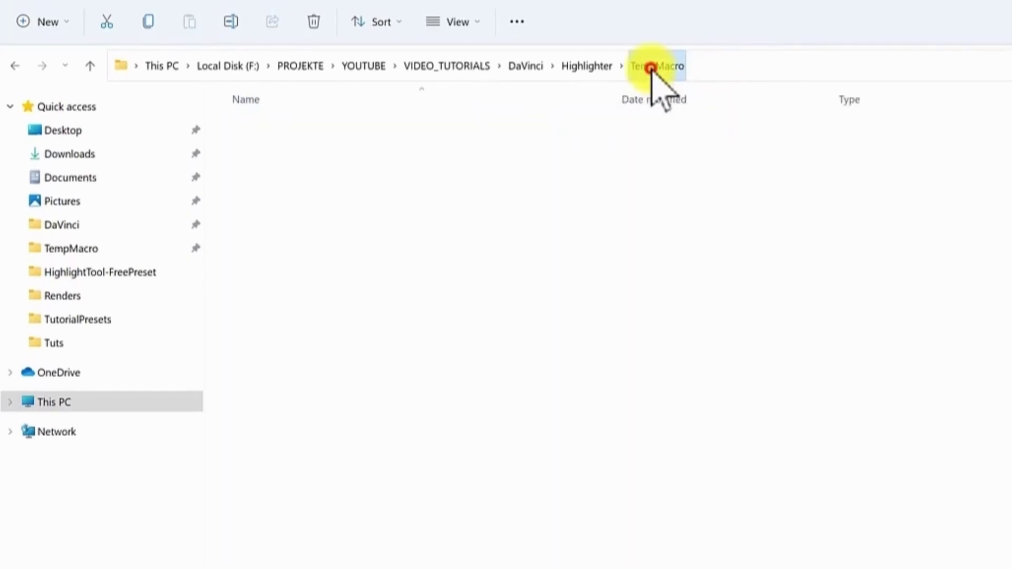
click(383, 210)
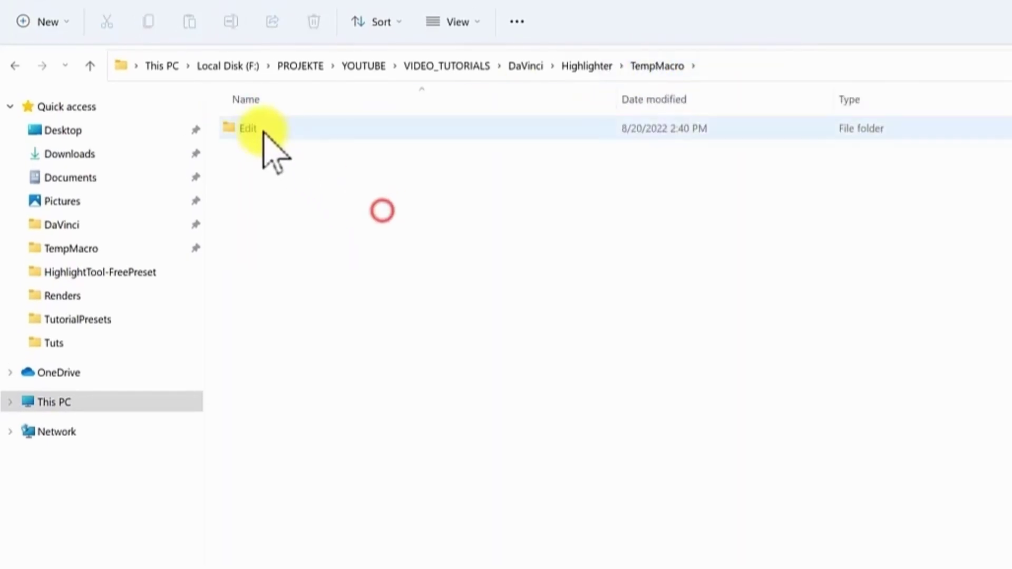
click(239, 129)
Archive the Edit folder with WinRAR as a ZIP named TutorialPresets.zip.
right_click(240, 129)
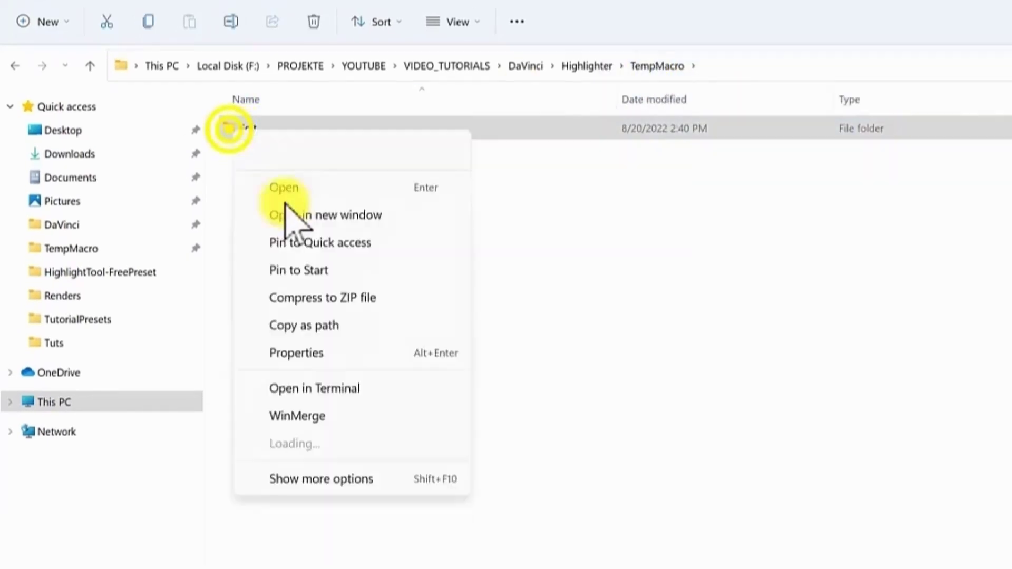
mouse_move(323, 444)
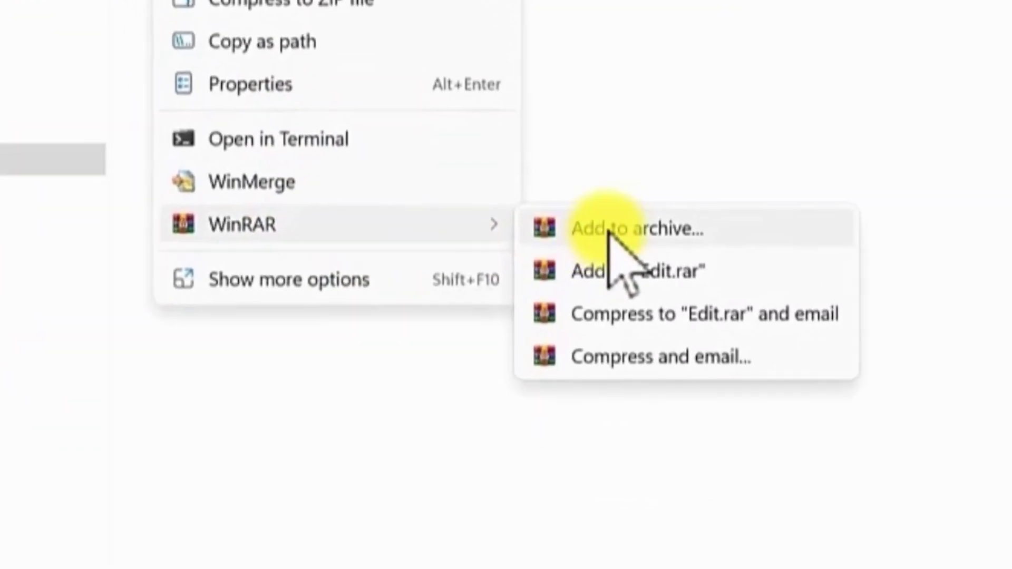
click(548, 400)
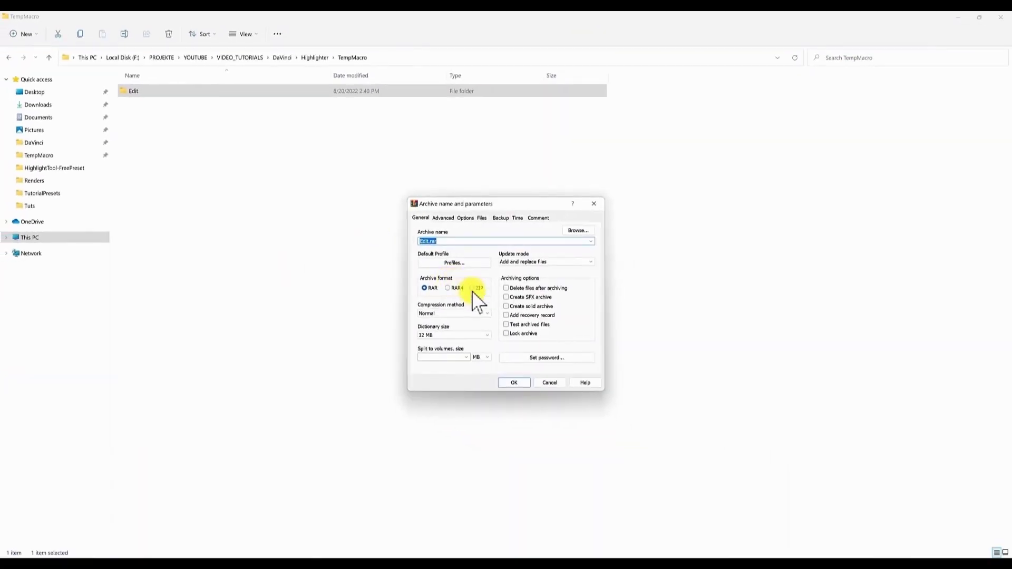
click(547, 299)
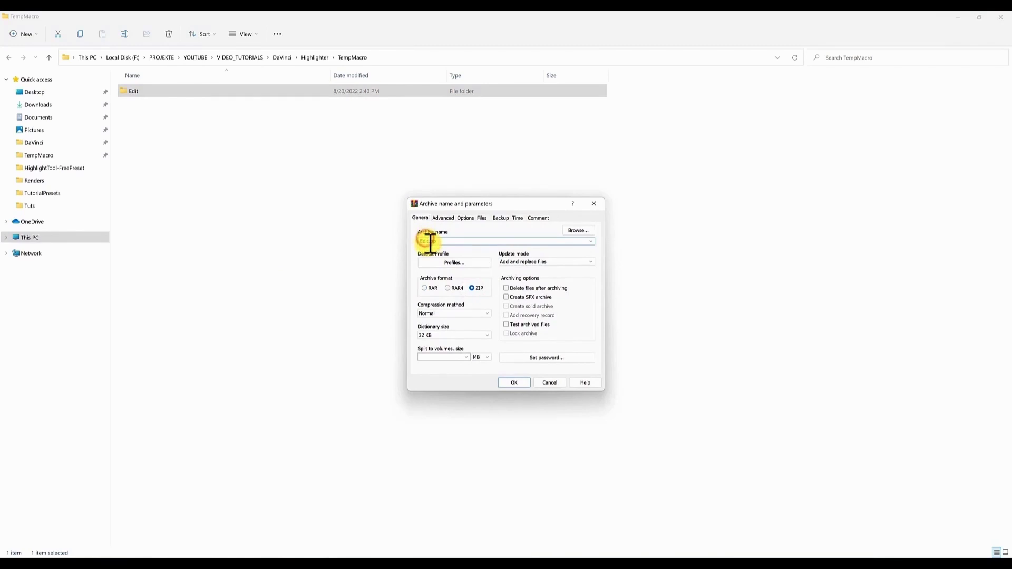
text(alPresets)
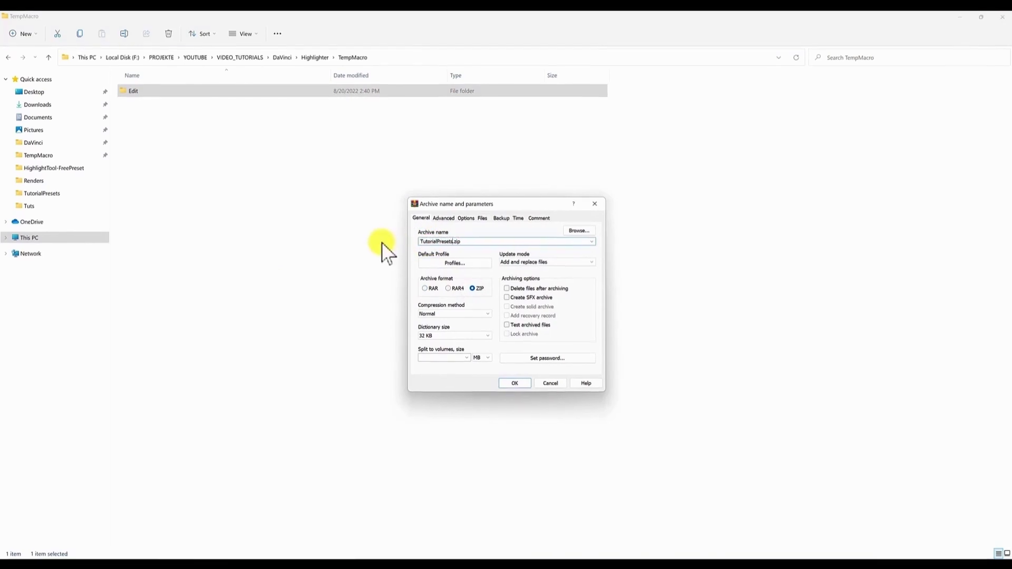
key(Return)
click(168, 107)
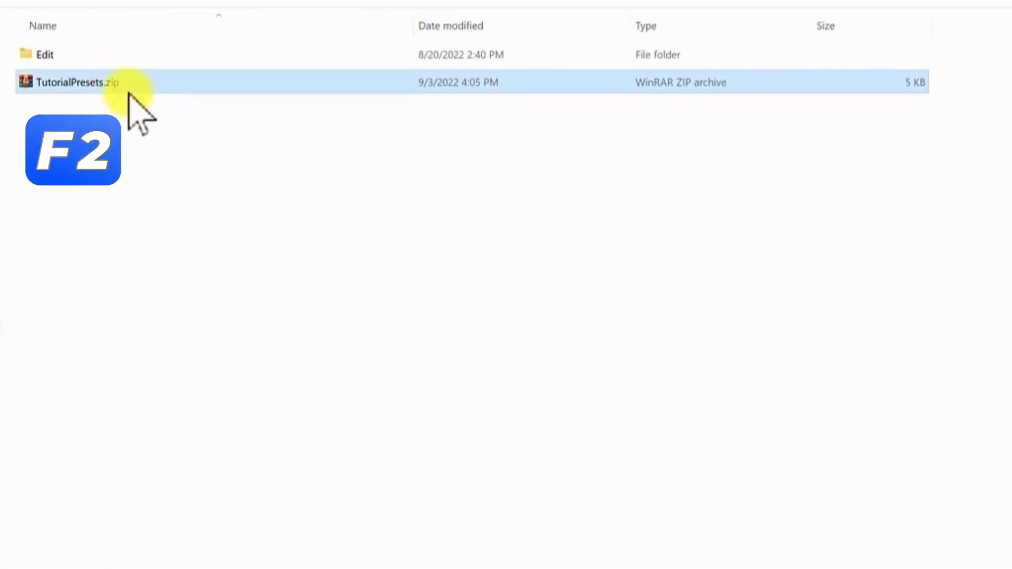
Rename TutorialPresets.zip to TutorialPresets.drfx.
key(F2)
key(End)
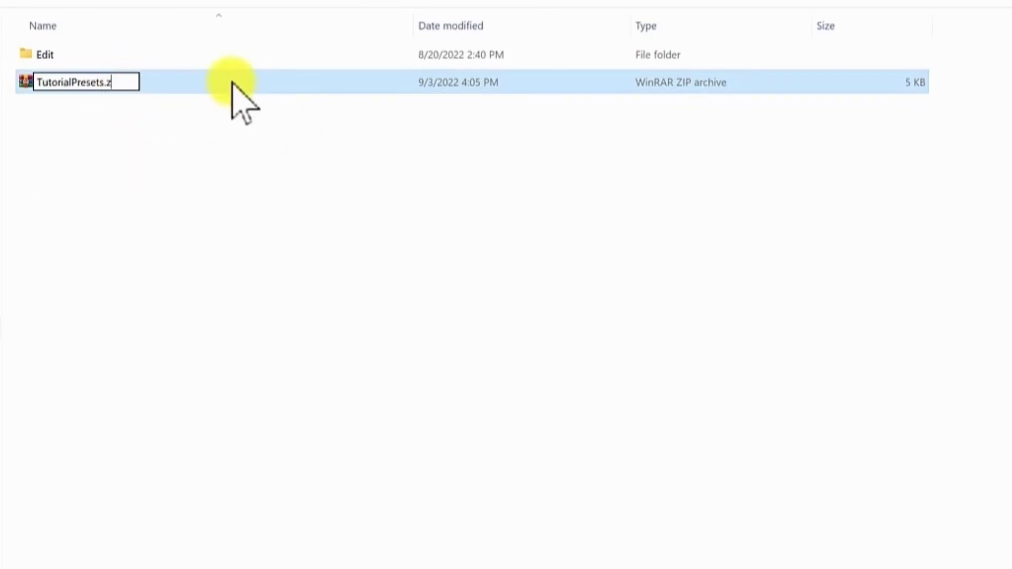
text(drfx)
key(Return)
key(Return)
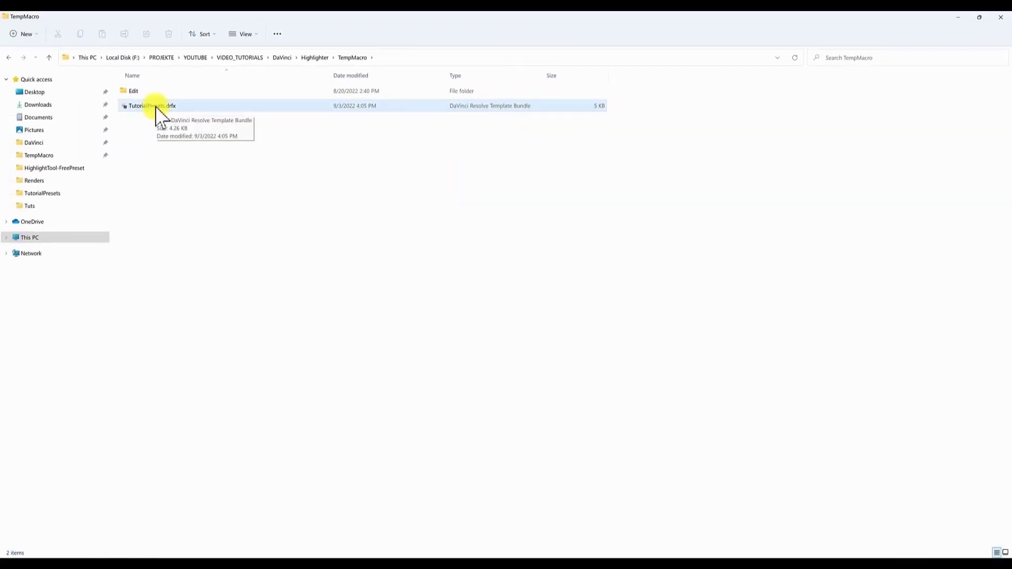
Install the TutorialPresets .drfx bundle and find SimpleHighlightTool under Edit's Toolbox > Generators > TutorialPresets.
double_click(155, 108)
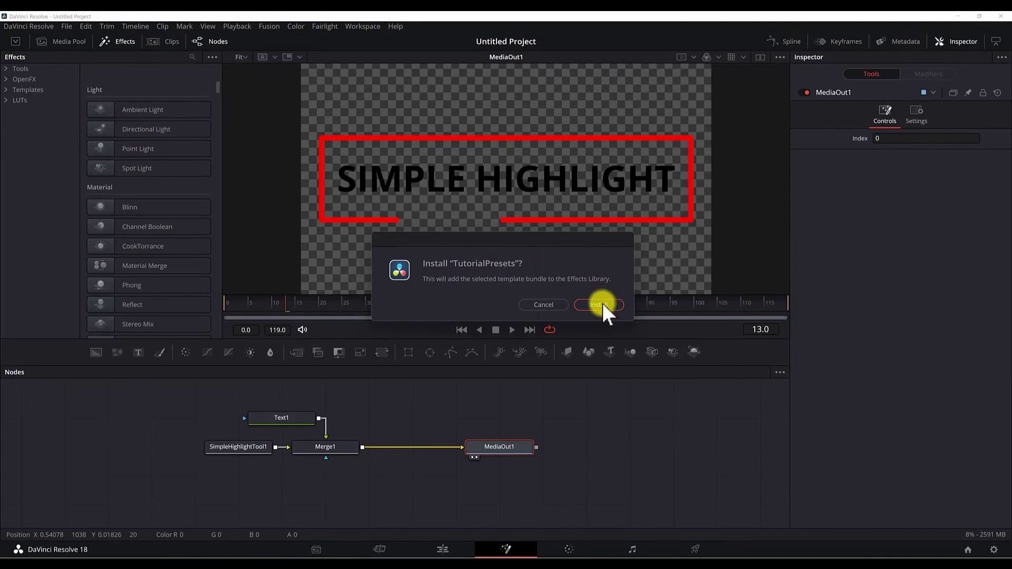
click(602, 304)
click(448, 551)
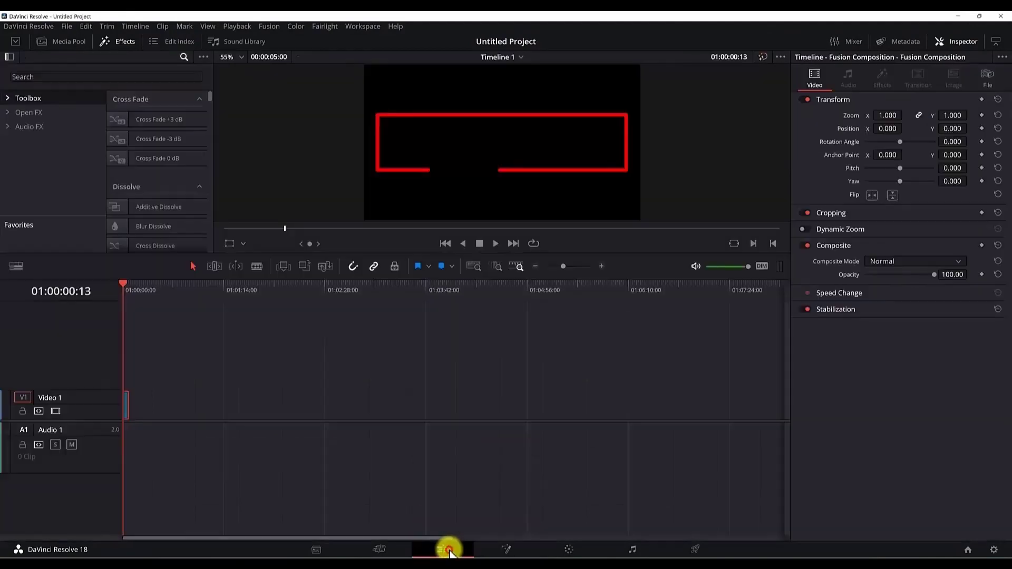
click(125, 41)
click(187, 33)
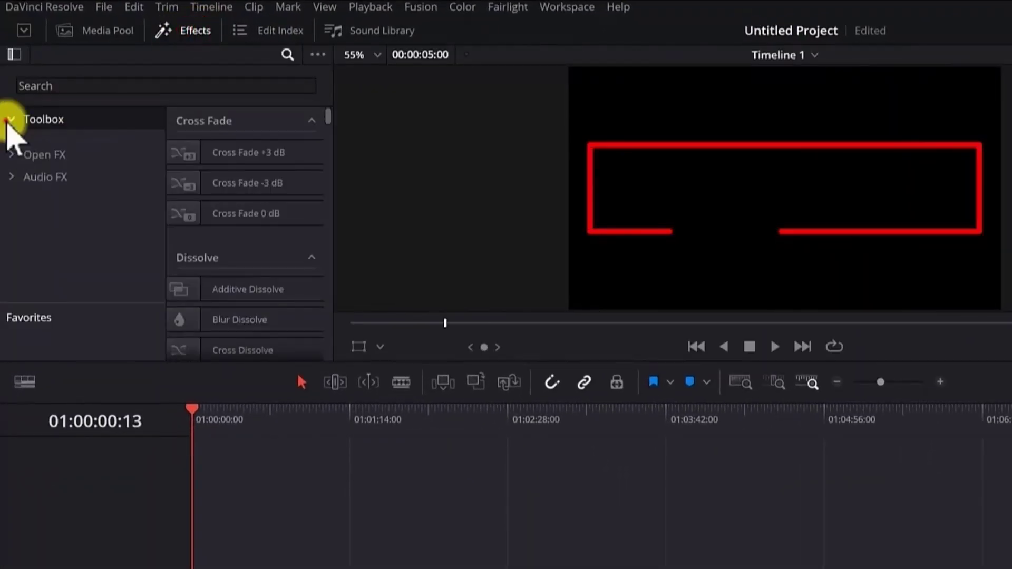
click(11, 120)
click(20, 208)
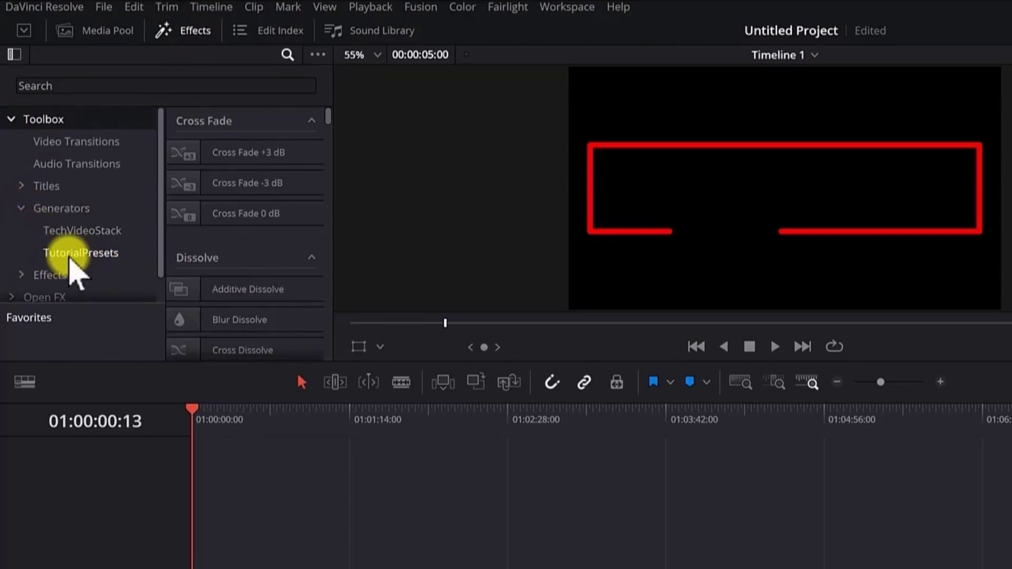
click(68, 254)
drag(332, 201, 473, 204)
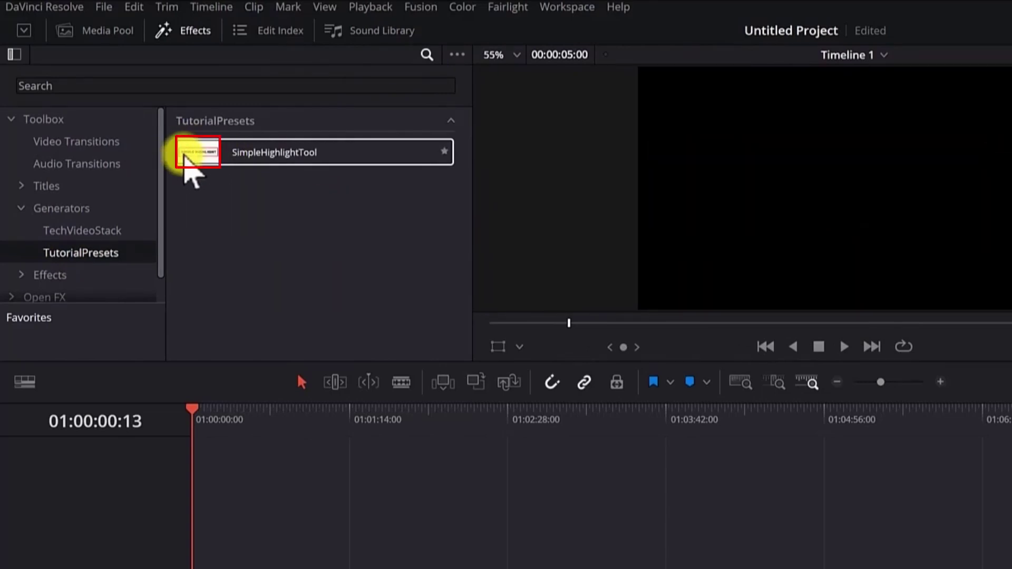